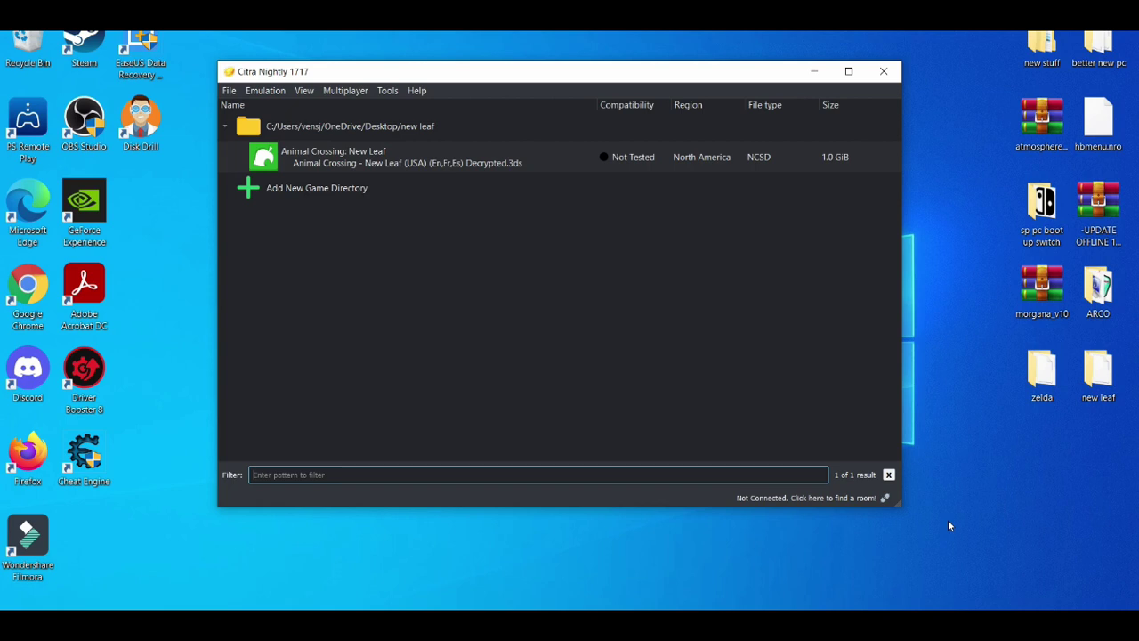
# - Open Citra's Configuration window from Emulation > Configure and show its Graphics page
pyautogui.click(267, 91)
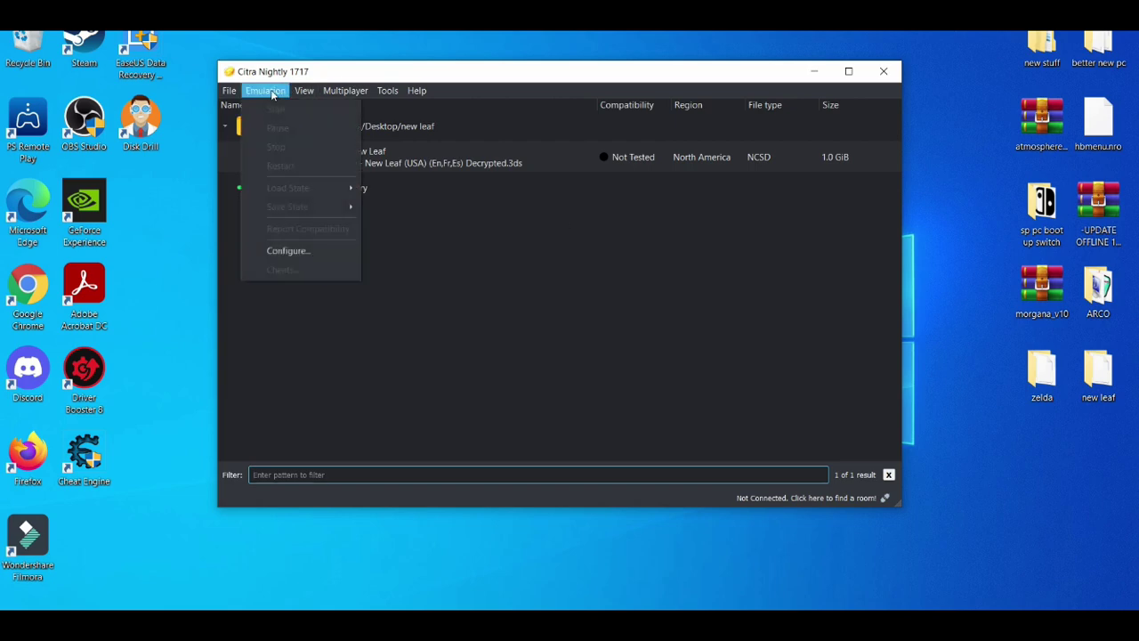
pyautogui.click(292, 253)
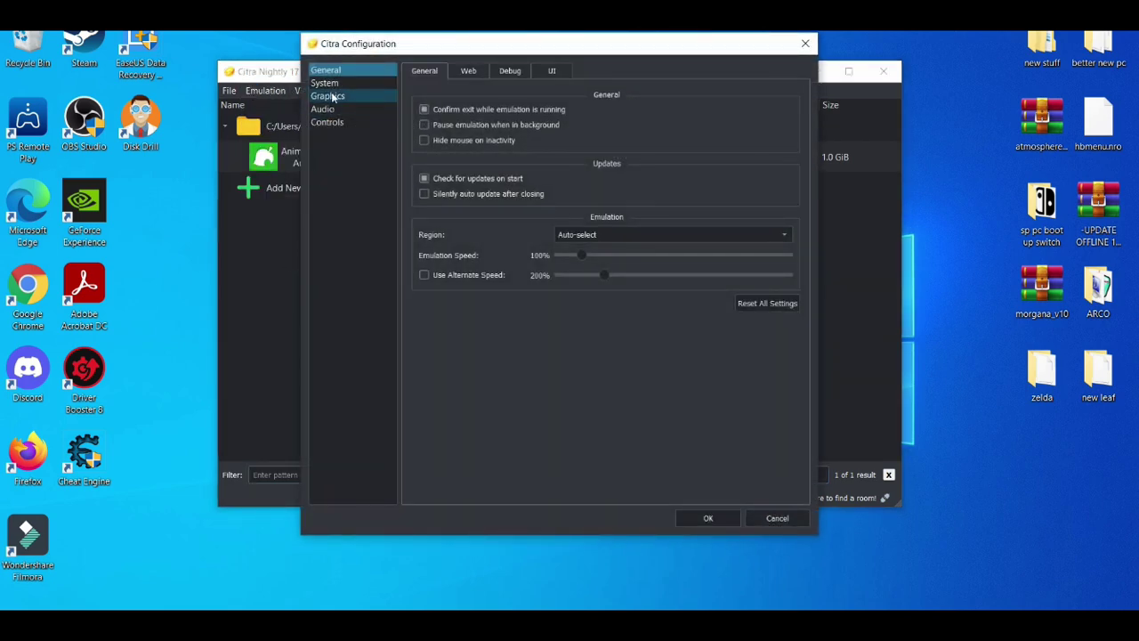
pyautogui.click(334, 87)
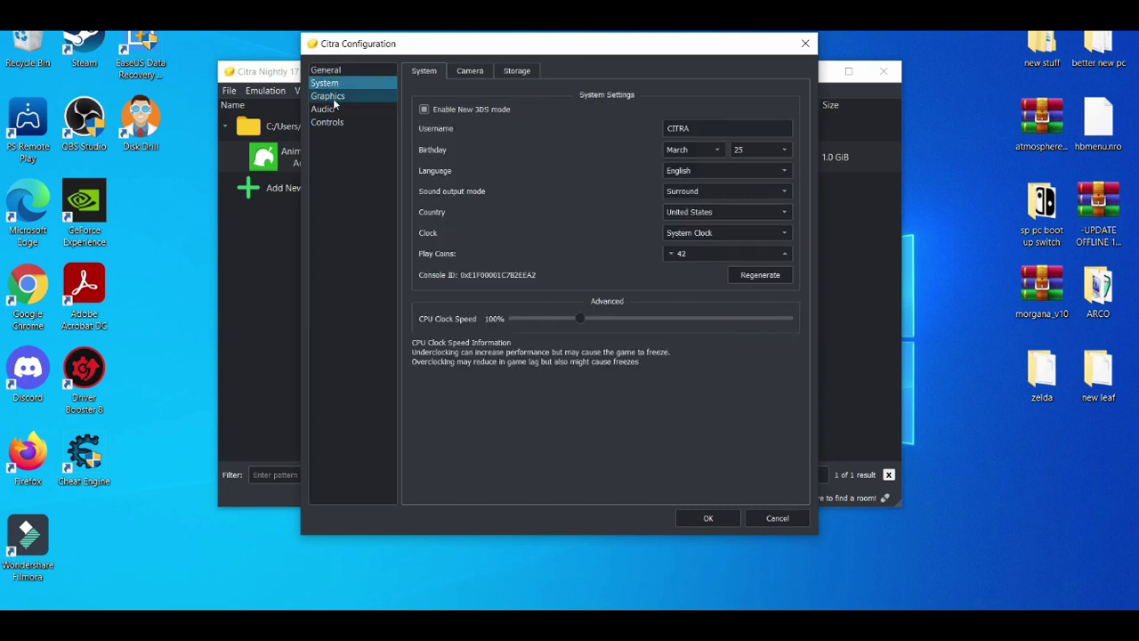
pyautogui.click(335, 100)
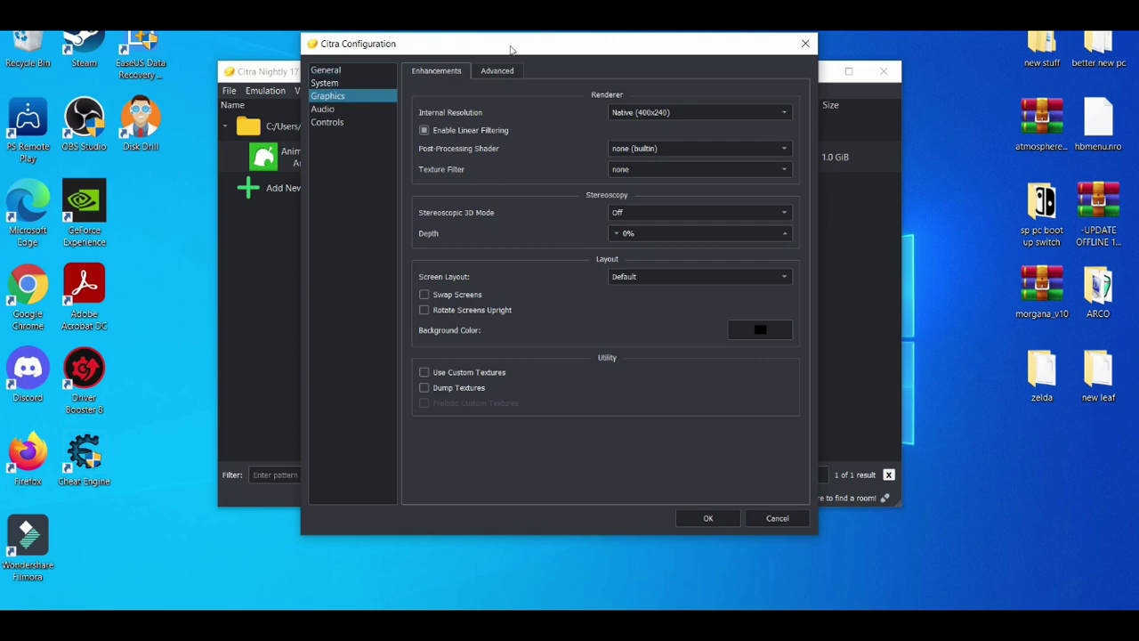
# - Set internal resolution to 4x Native (1600x960), keeping post-processing shader and texture filter at none
pyautogui.click(675, 112)
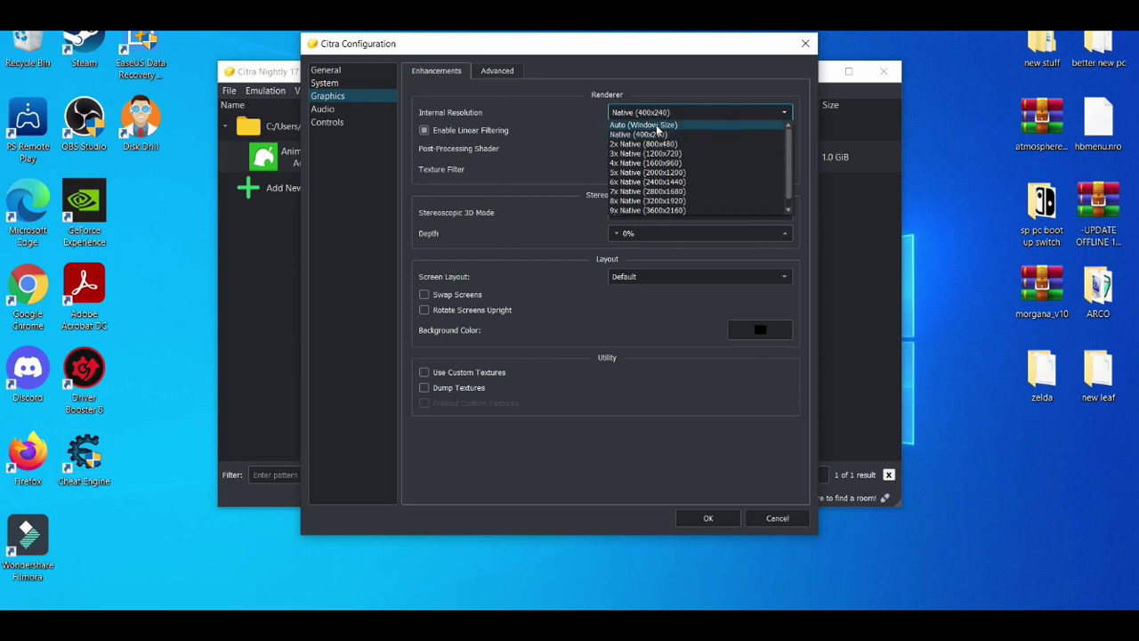
pyautogui.click(655, 134)
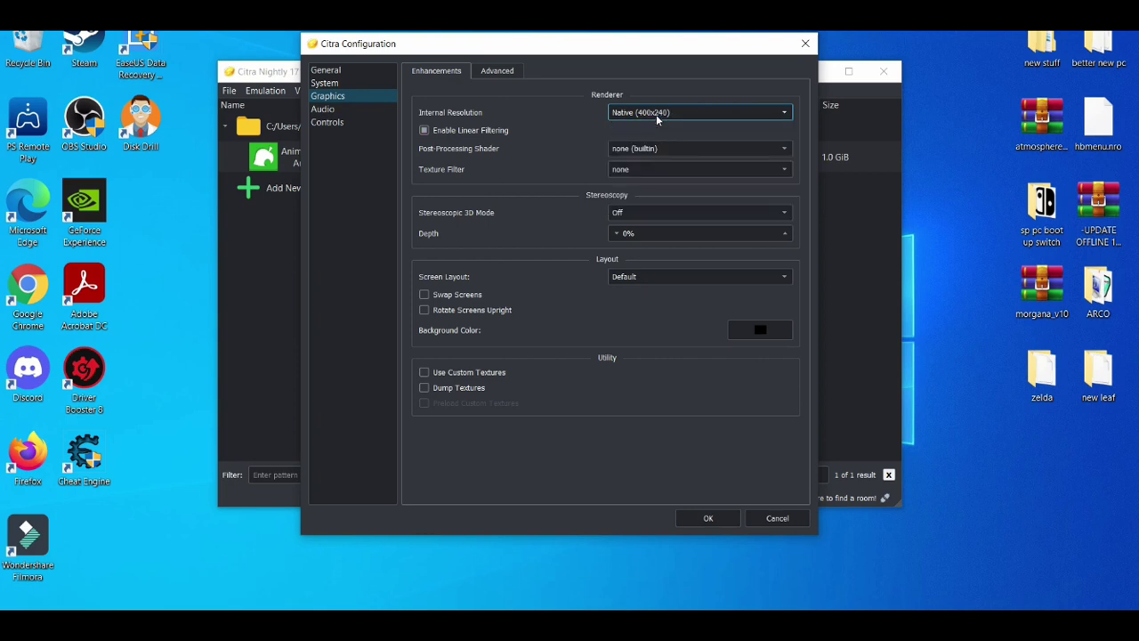
pyautogui.click(653, 114)
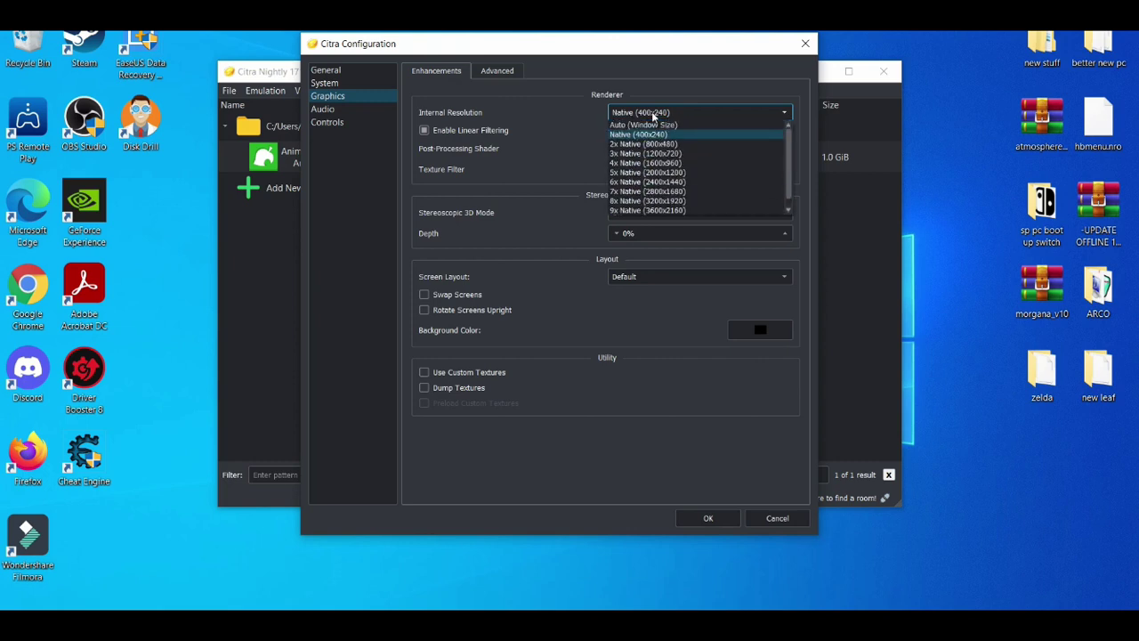
pyautogui.click(651, 164)
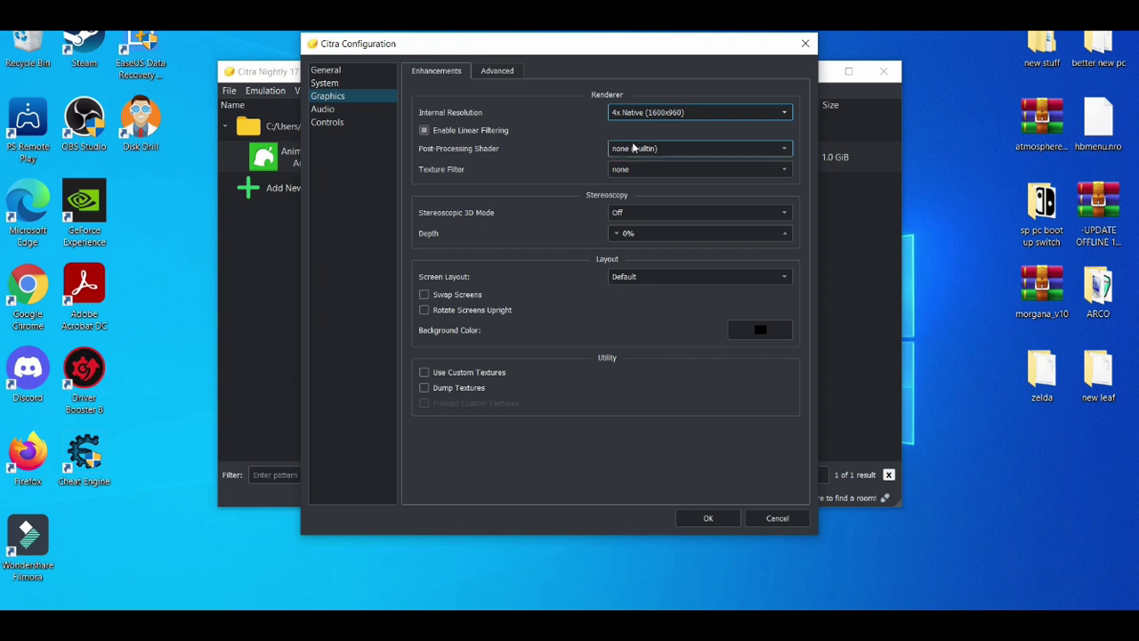
pyautogui.click(632, 148)
pyautogui.click(633, 149)
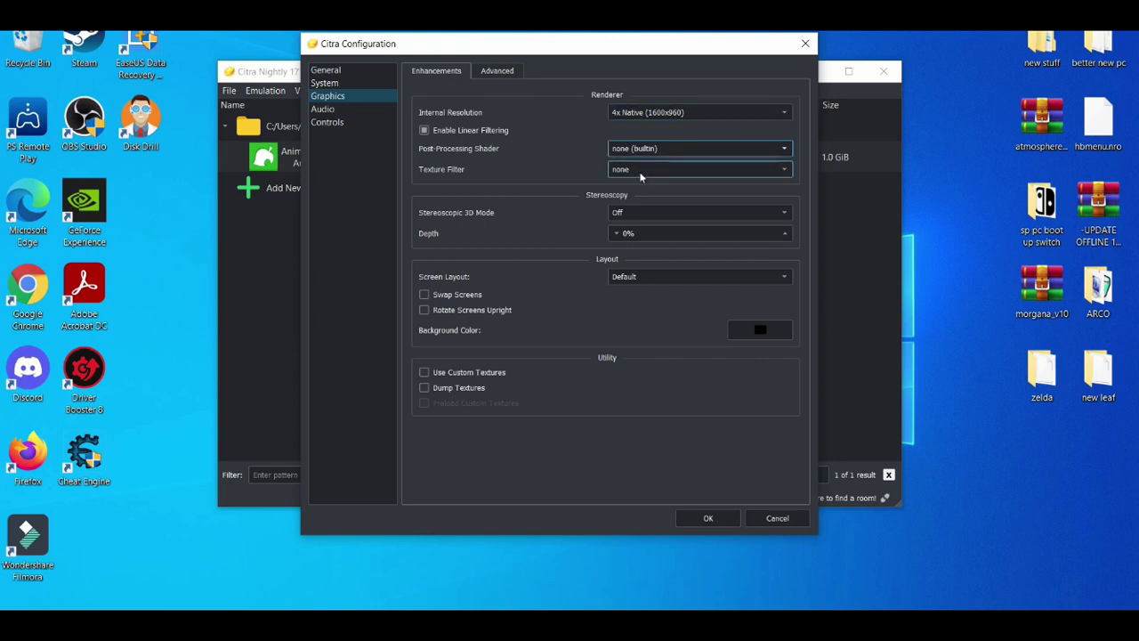
pyautogui.click(640, 171)
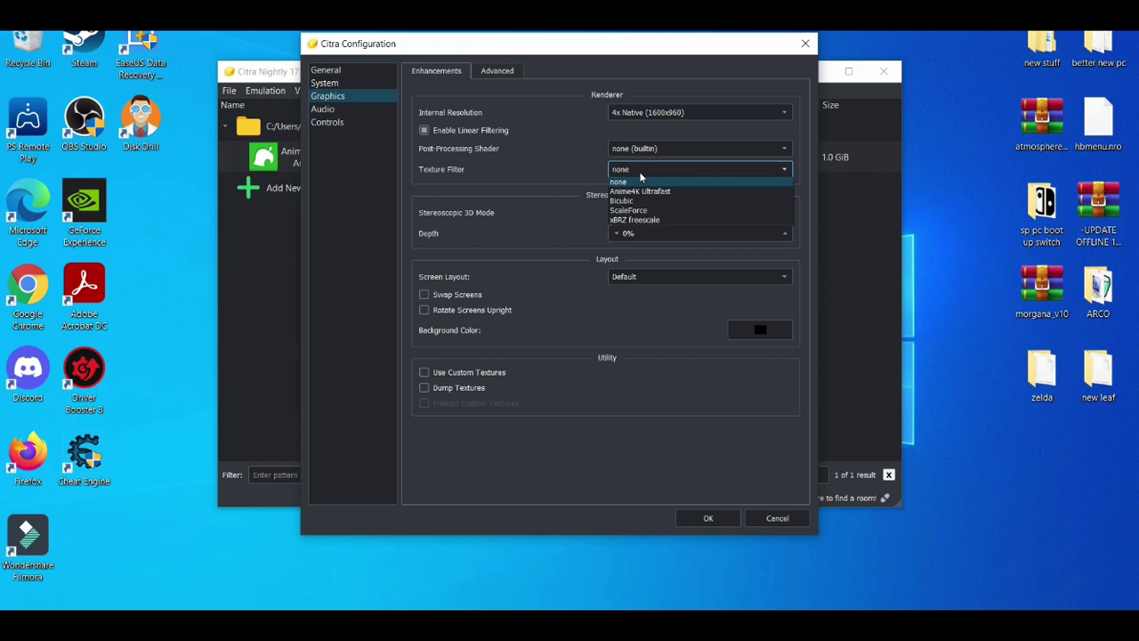
pyautogui.click(640, 176)
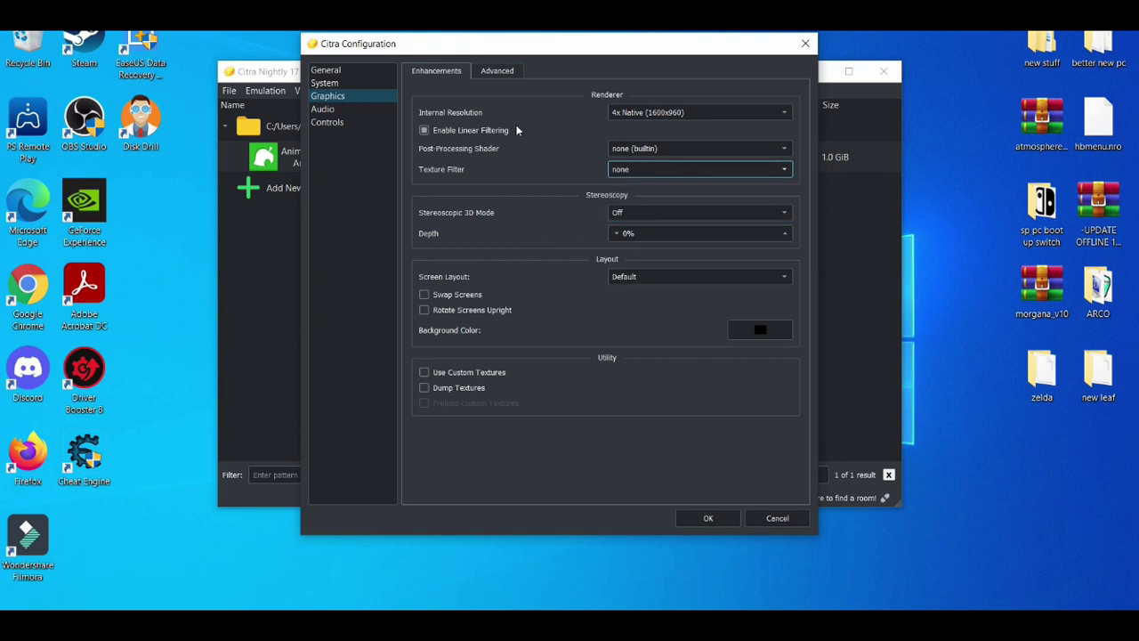
# - Review the Advanced renderer settings, save with OK, and move the Citra window up-left
pyautogui.click(481, 76)
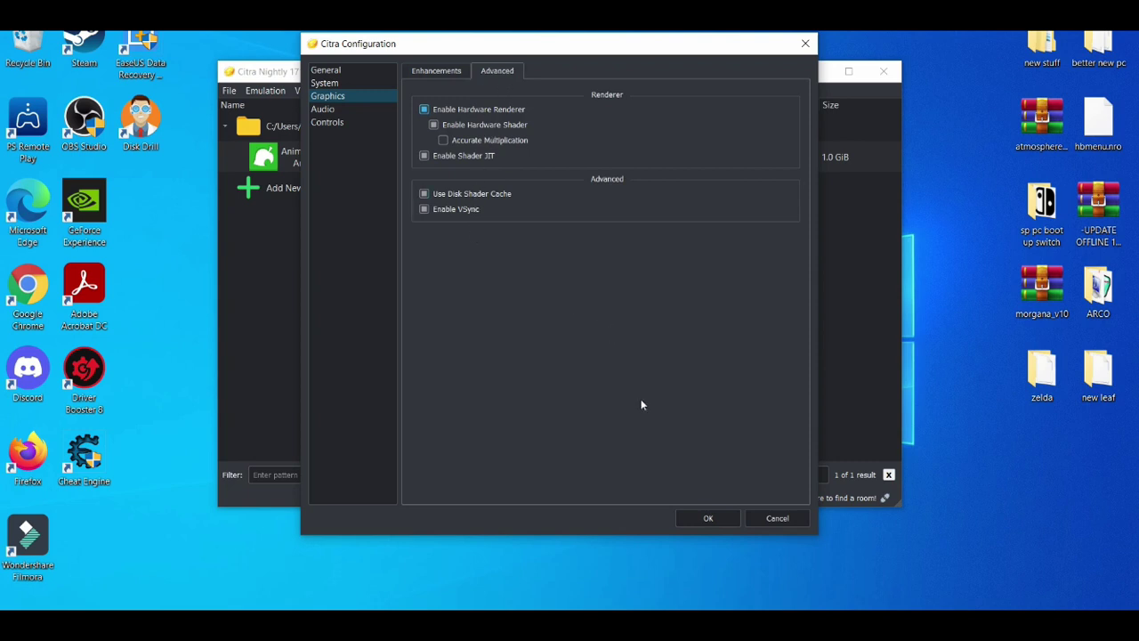
pyautogui.click(708, 518)
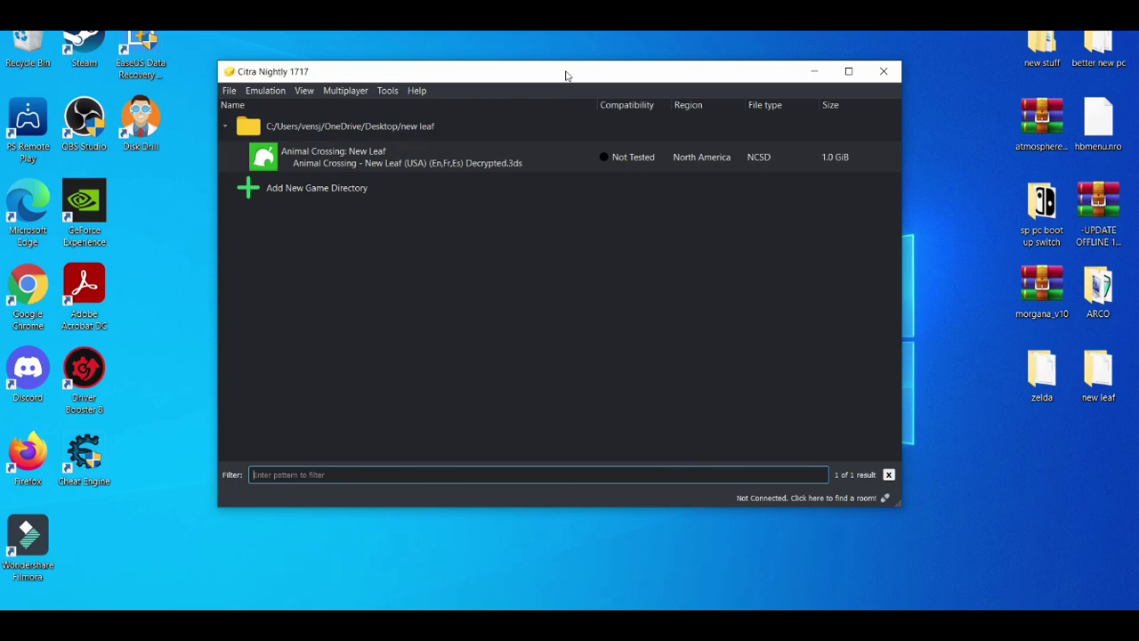
pyautogui.moveTo(566, 76); pyautogui.dragTo(382, 54)
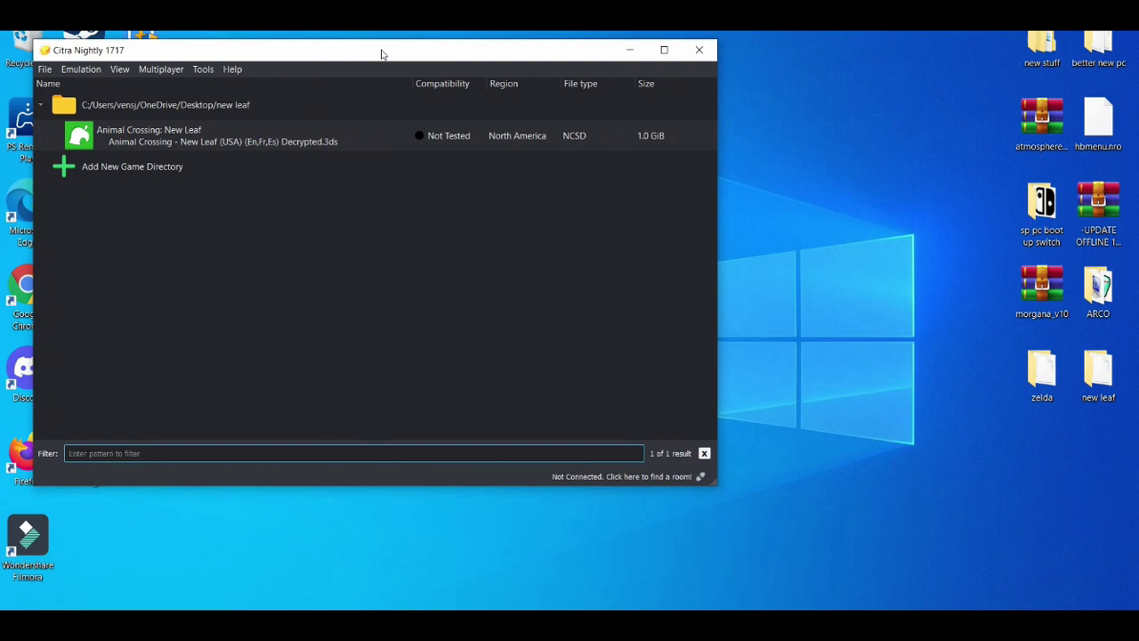
# - Launch NVIDIA Control Panel from the desktop and keep PhysX on the NVIDIA GeForce GTX 1050
pyautogui.rightClick(812, 263)
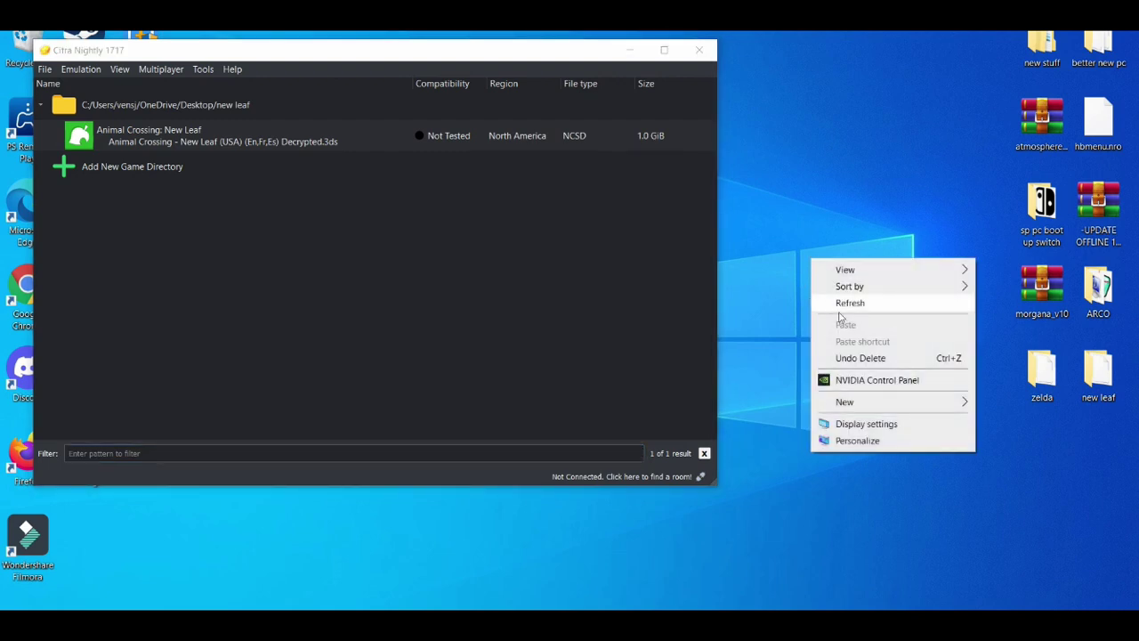
pyautogui.click(864, 384)
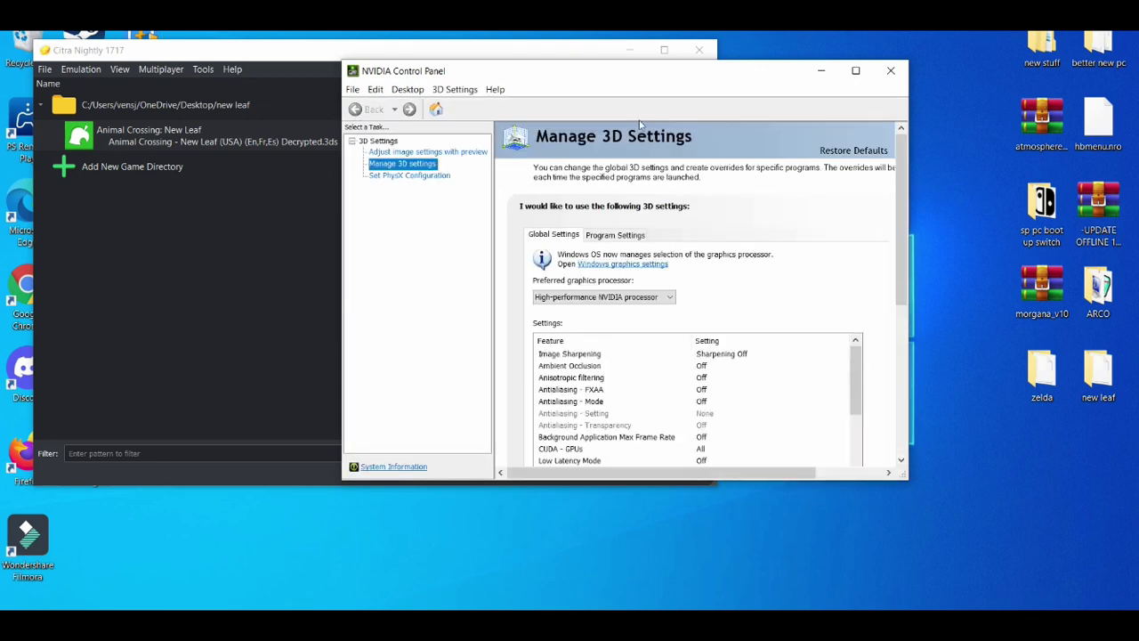
pyautogui.click(414, 176)
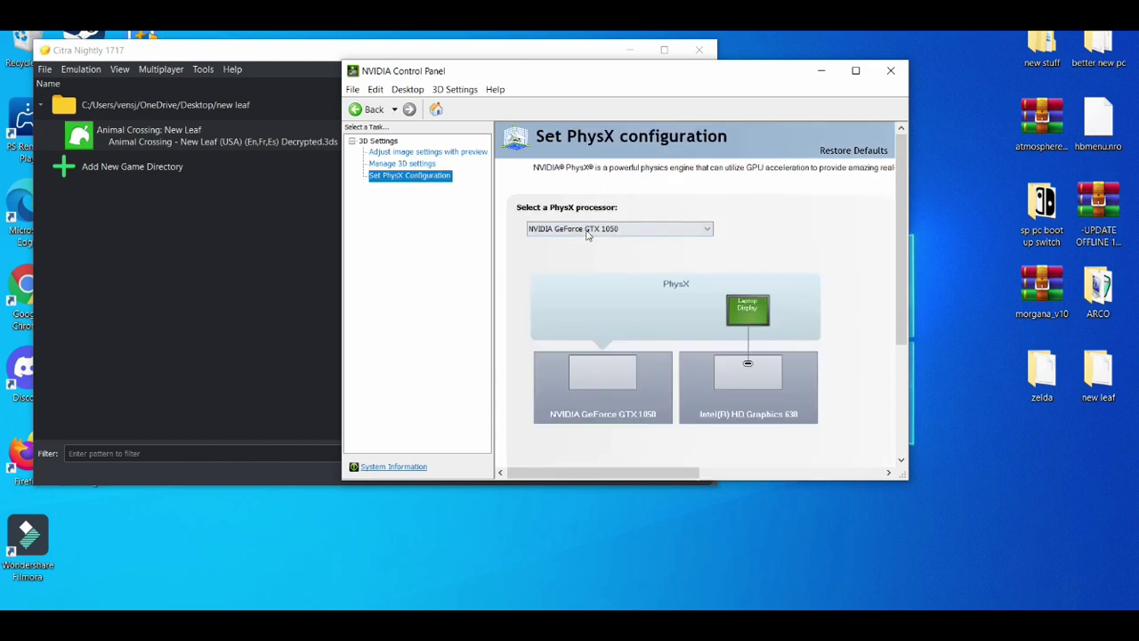
pyautogui.click(585, 230)
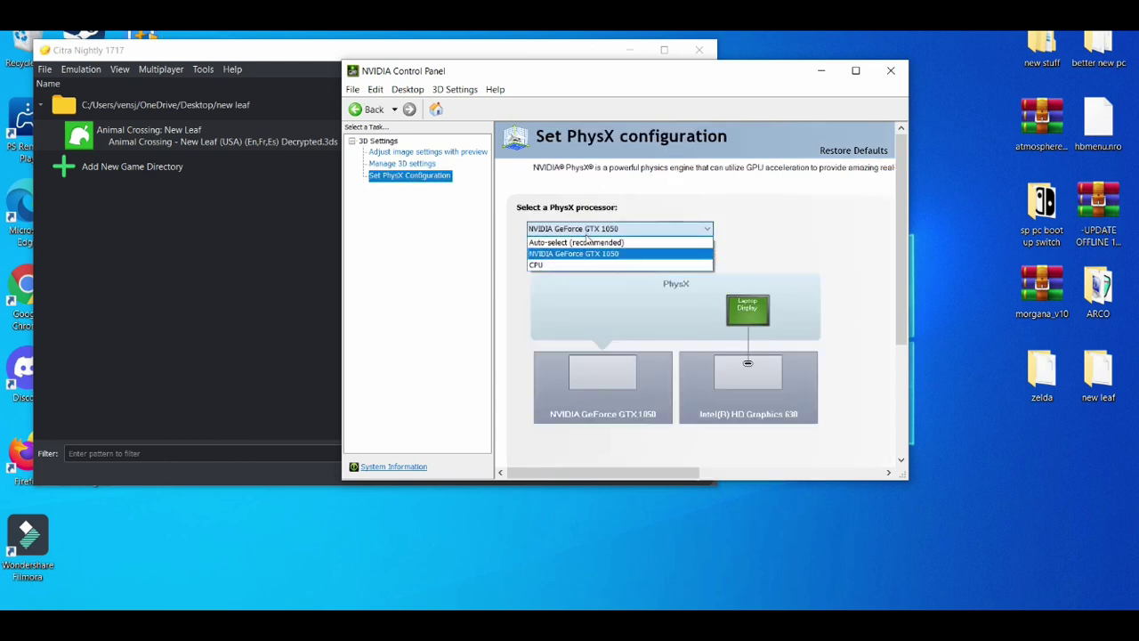
pyautogui.click(587, 254)
# - Set image settings to 'Use my preference emphasizing: Performance' and apply
pyautogui.click(436, 153)
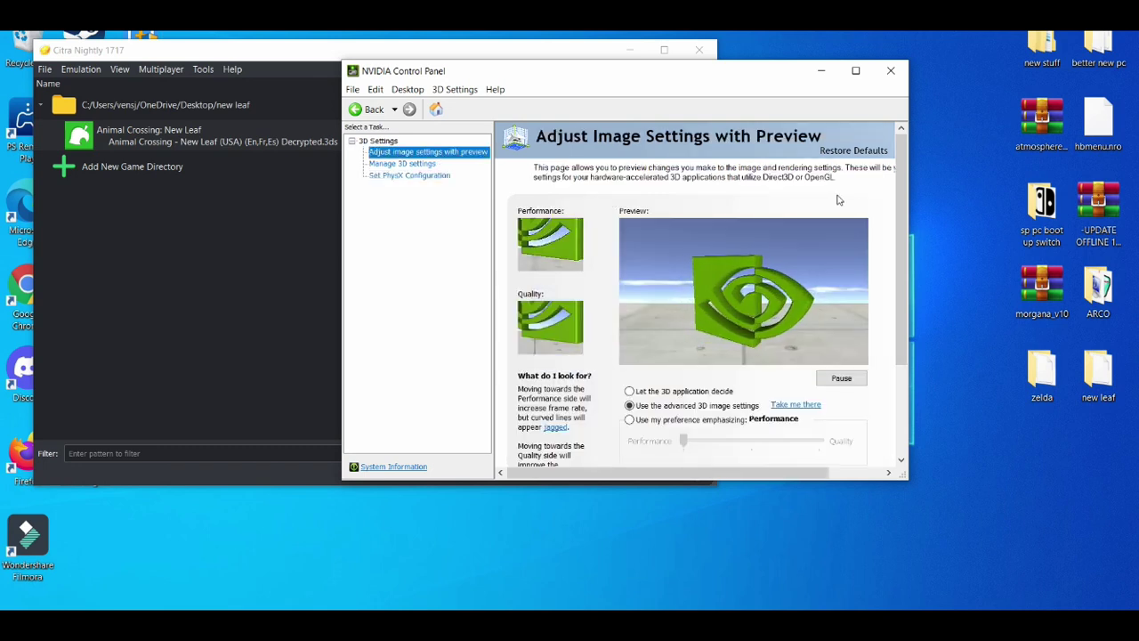
pyautogui.scroll(-1, 901, 235)
pyautogui.scroll(-4, 901, 235)
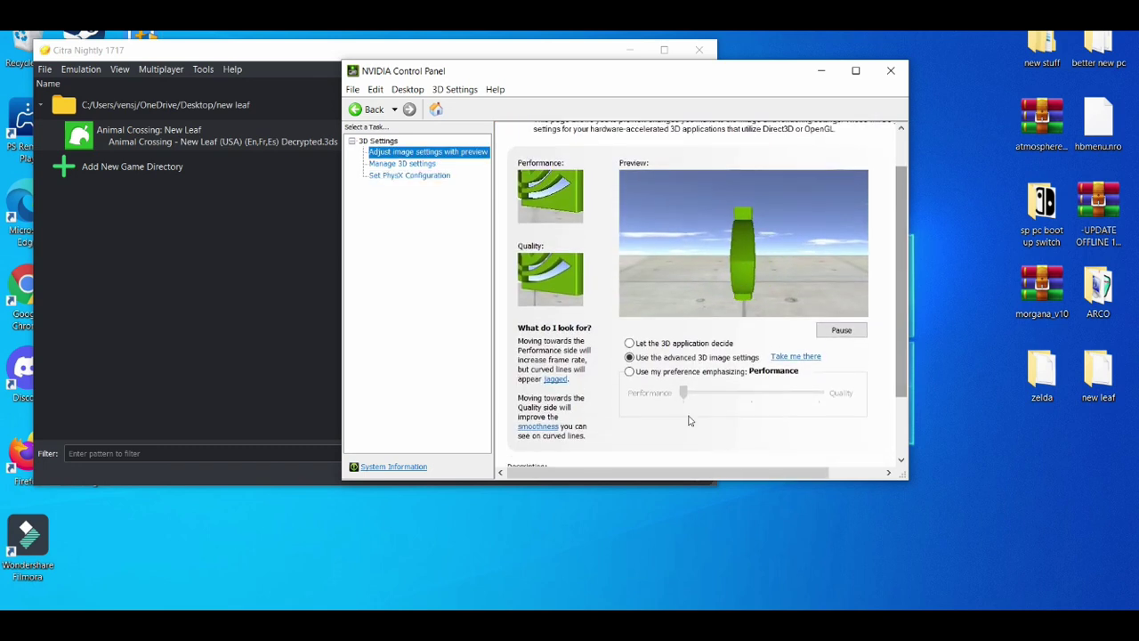
pyautogui.click(630, 372)
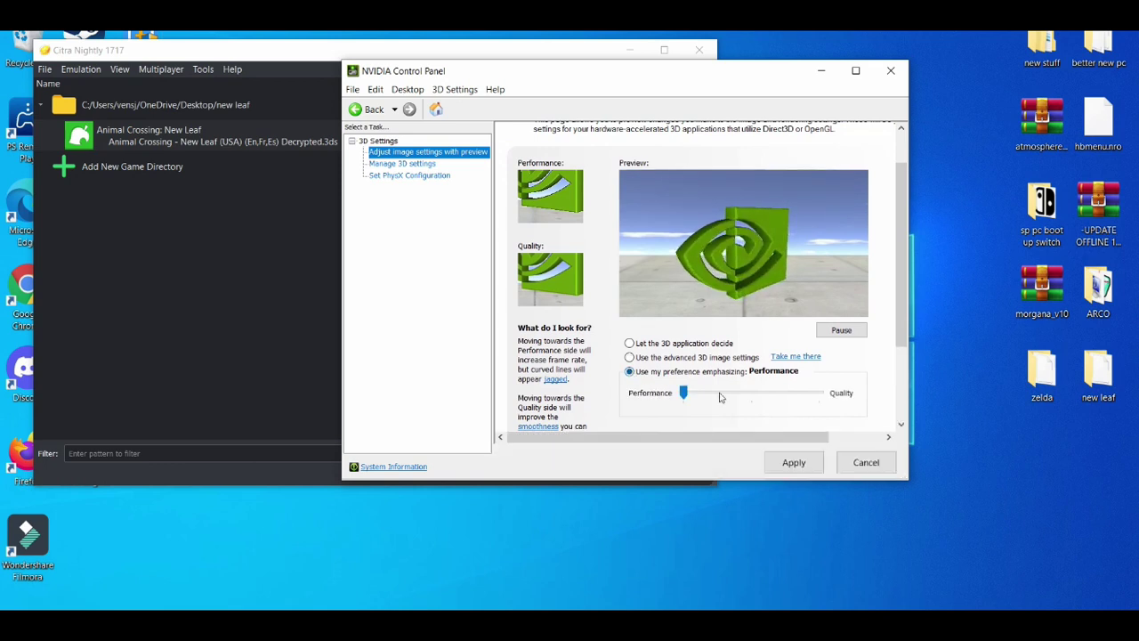
pyautogui.click(792, 462)
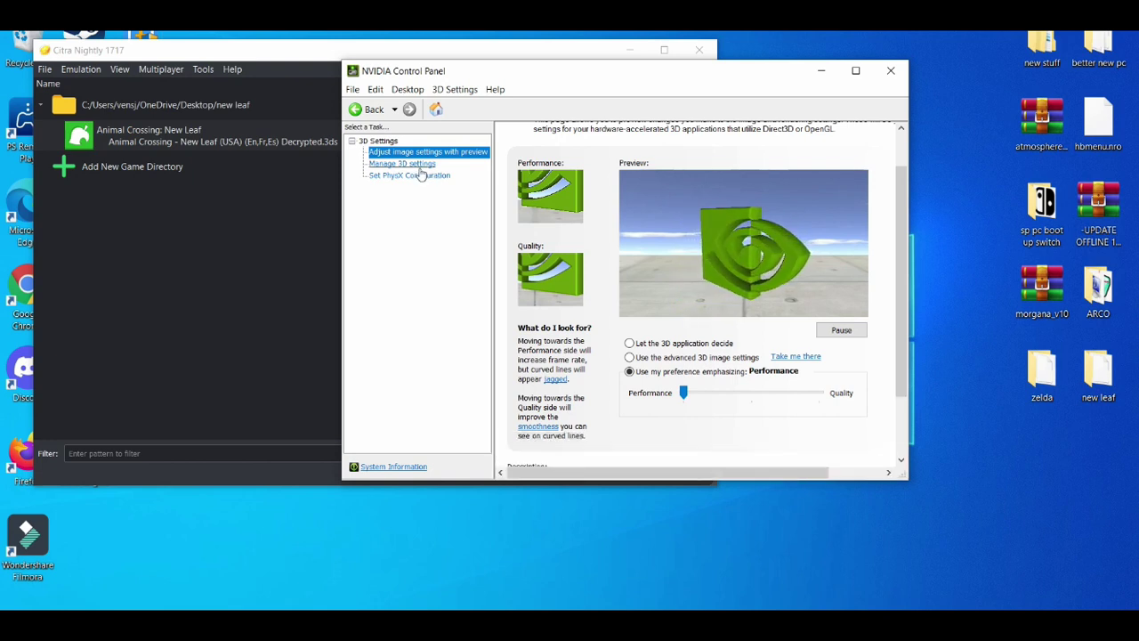
pyautogui.click(420, 165)
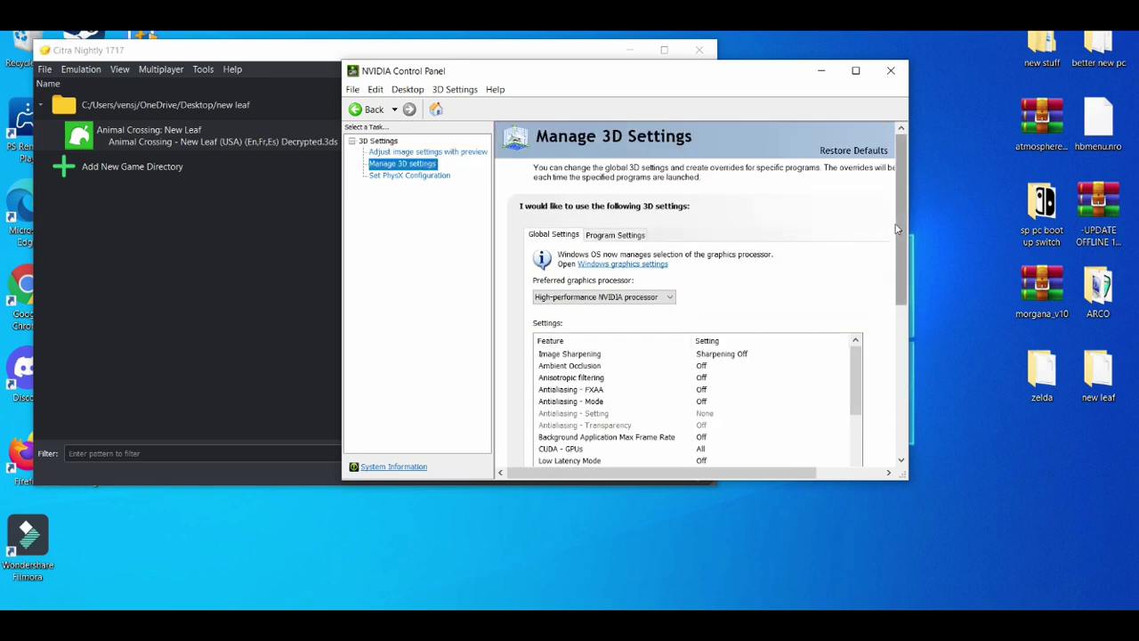
pyautogui.scroll(-1, 897, 229)
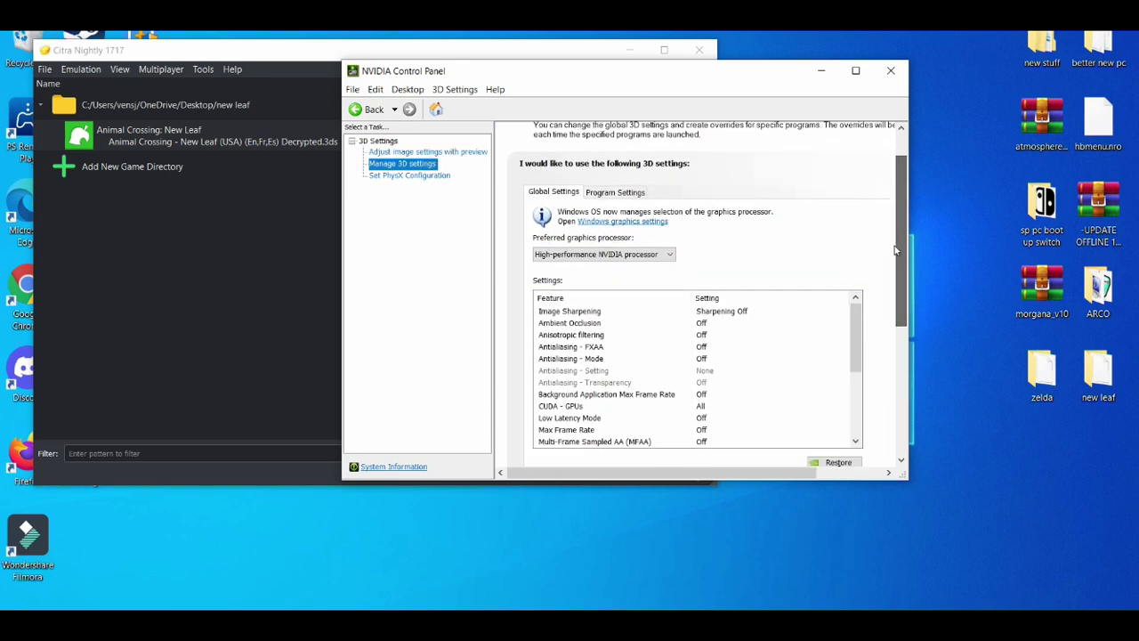
pyautogui.click(596, 257)
pyautogui.click(595, 280)
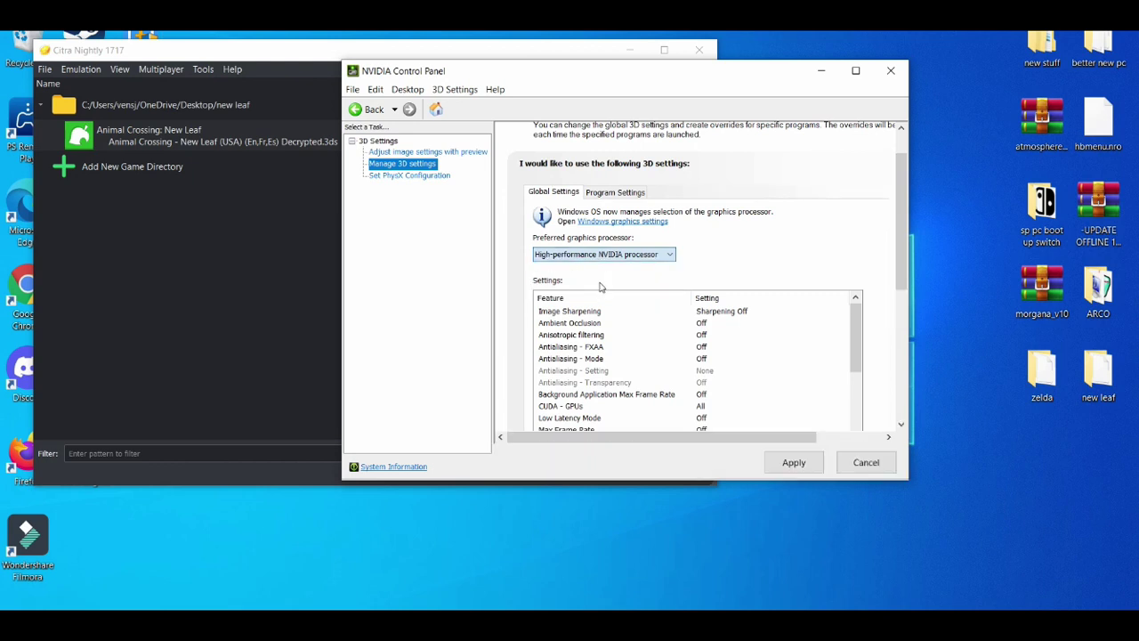
pyautogui.scroll(-1, 901, 236)
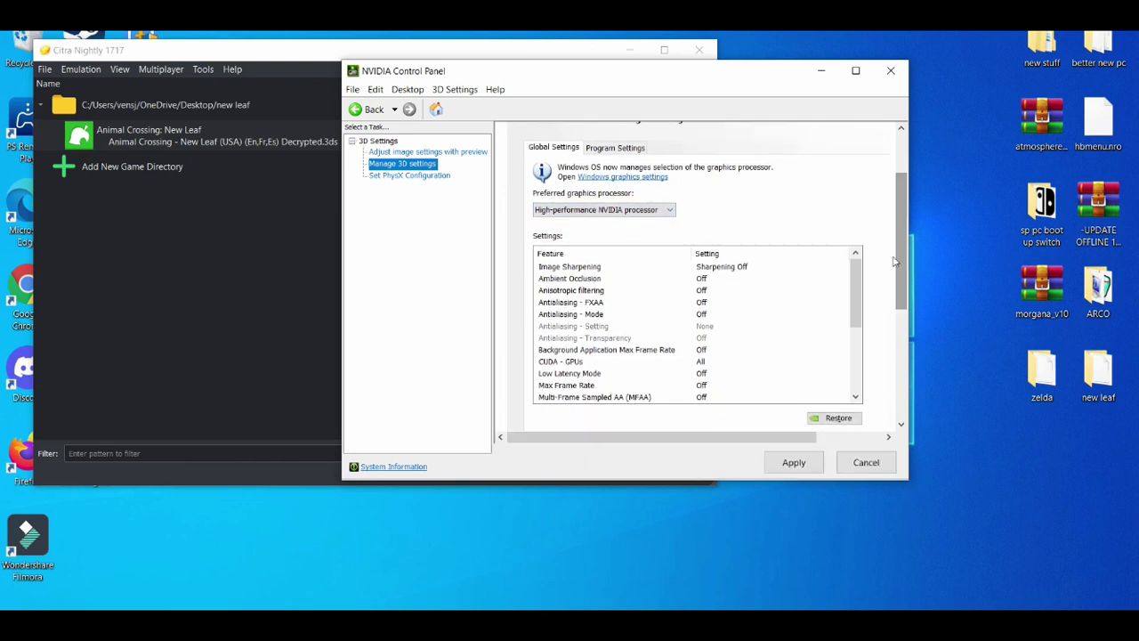
pyautogui.scroll(-3, 850, 287)
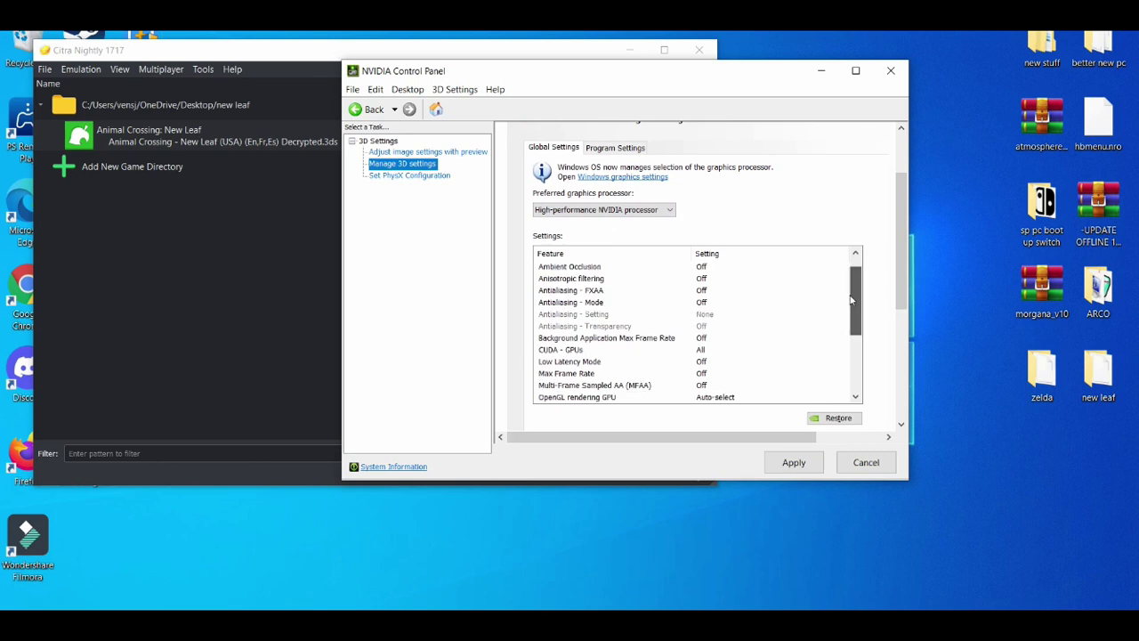
pyautogui.scroll(-2, 844, 334)
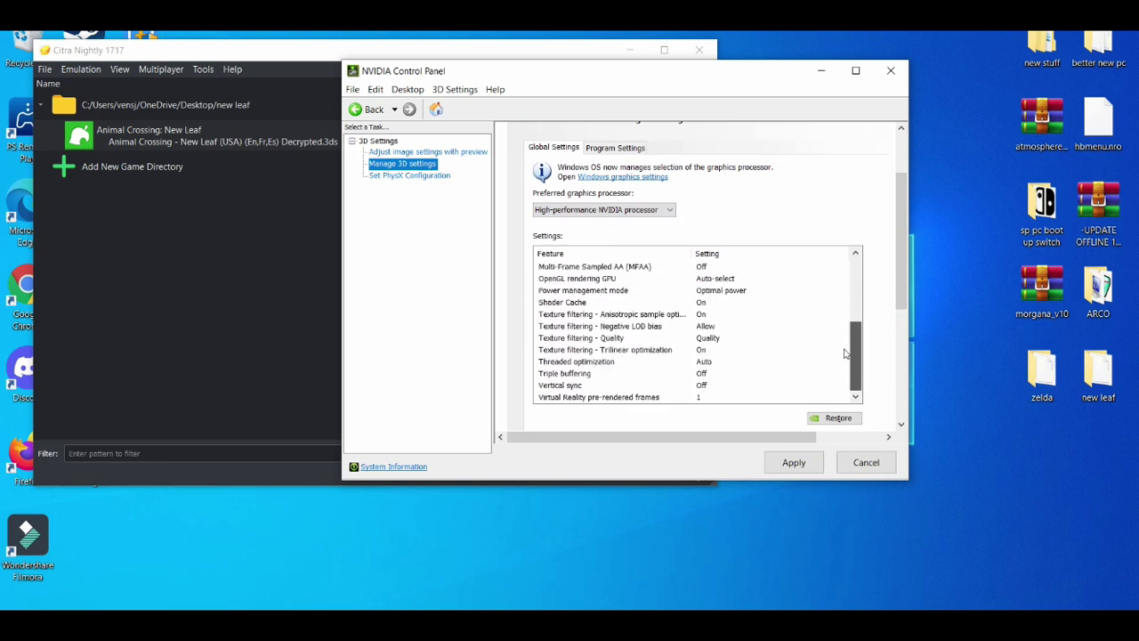
pyautogui.scroll(5, 852, 316)
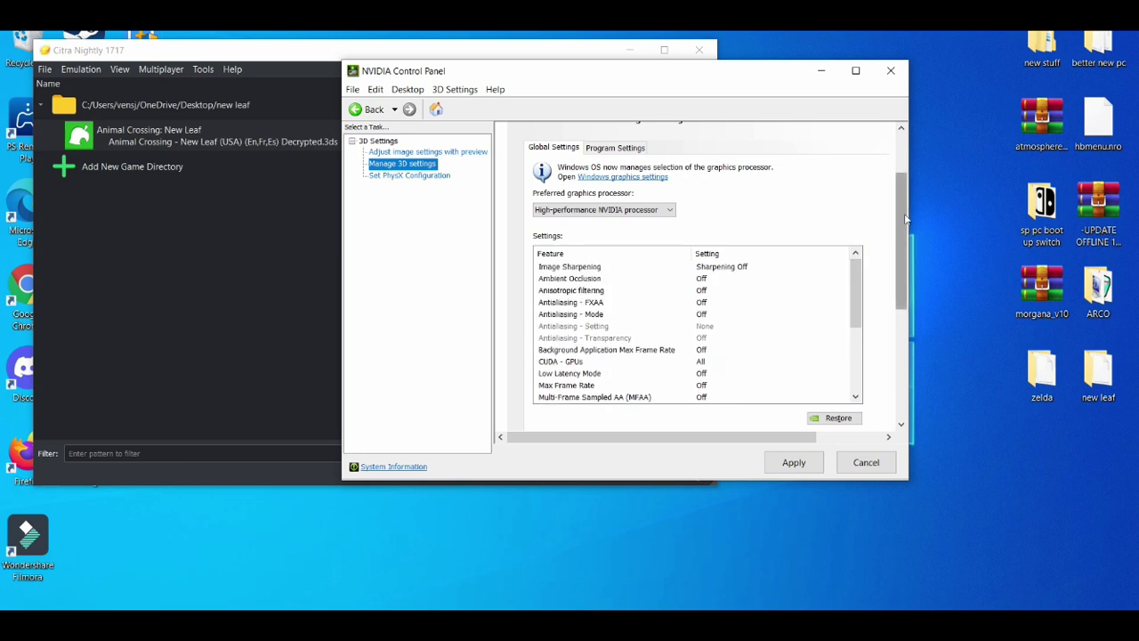
pyautogui.scroll(1, 904, 212)
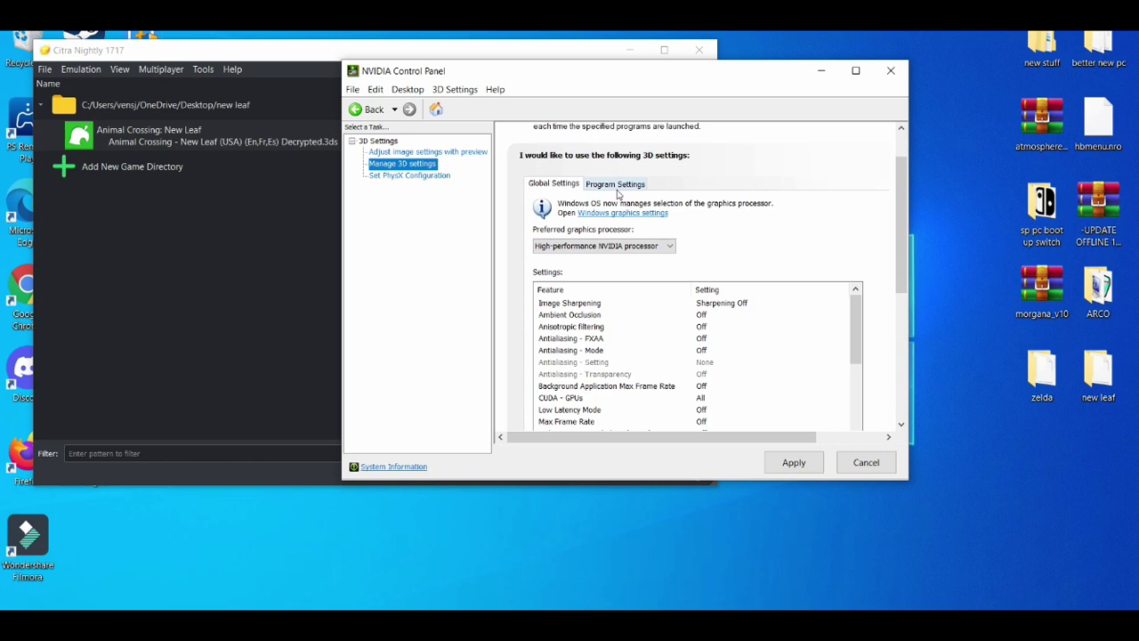
# - In Program Settings, set the preferred graphics processor to High-performance NVIDIA processor
pyautogui.click(614, 185)
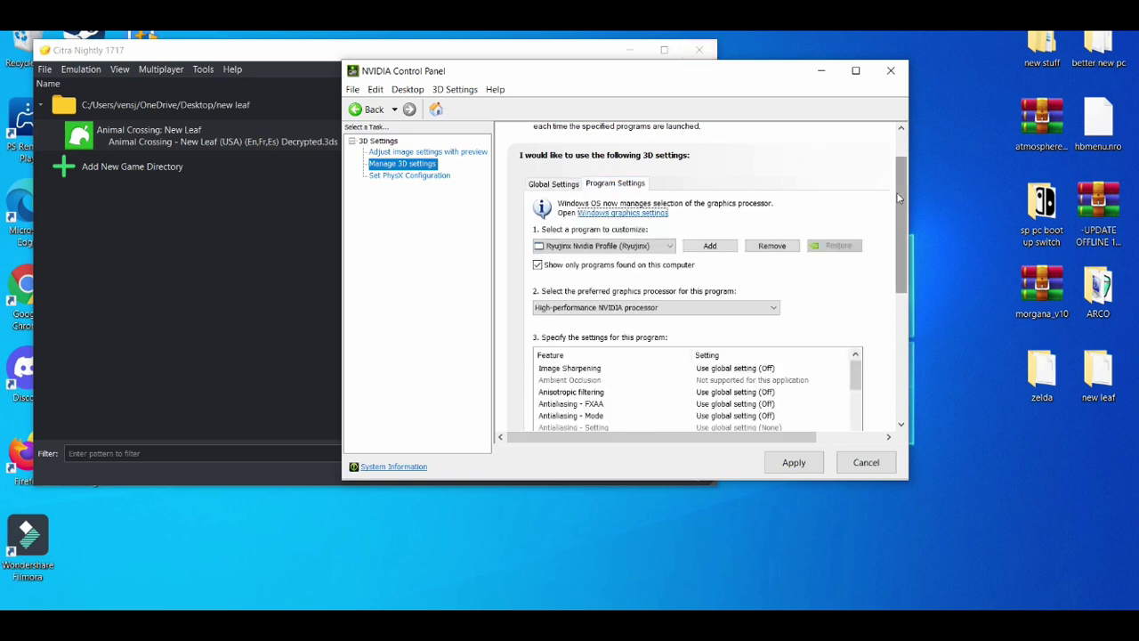
pyautogui.moveTo(899, 197); pyautogui.dragTo(899, 262)
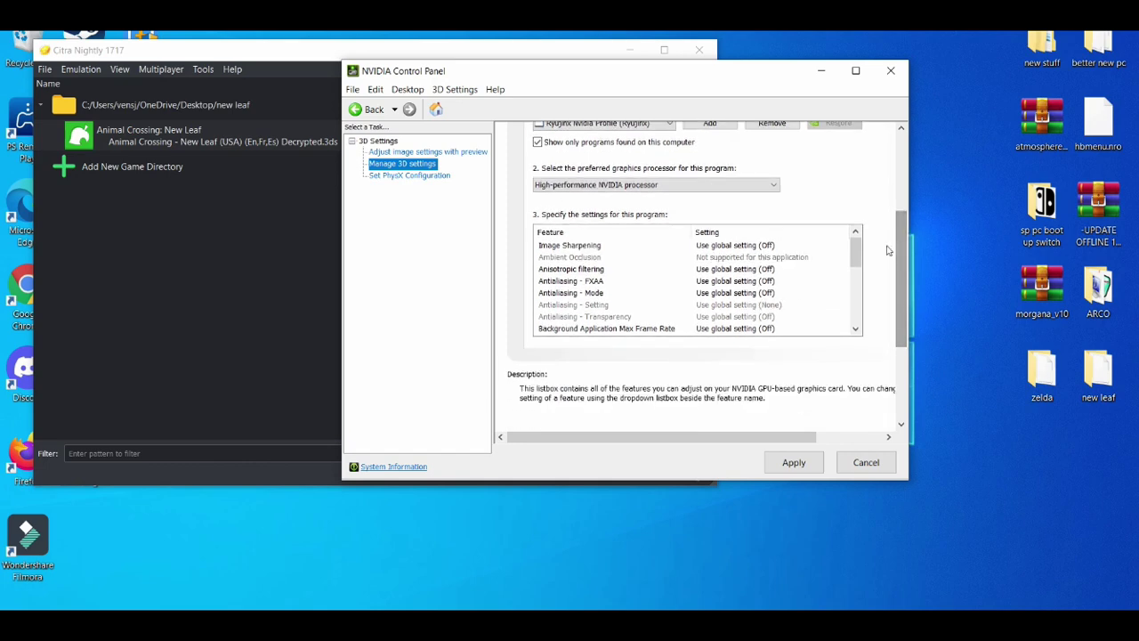
pyautogui.click(743, 185)
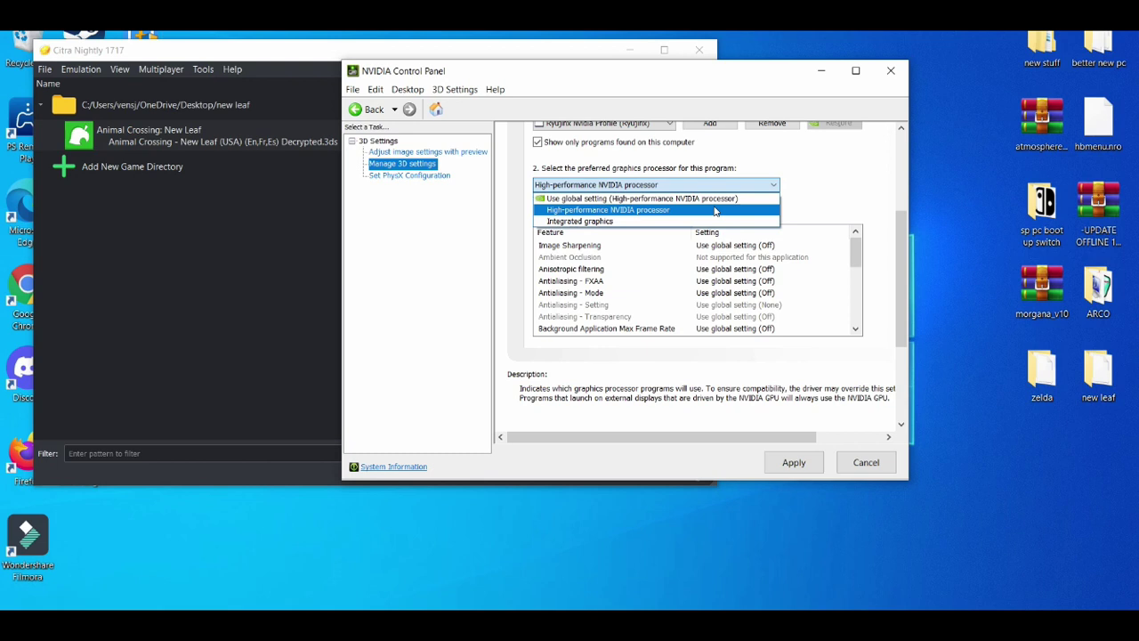
pyautogui.click(715, 210)
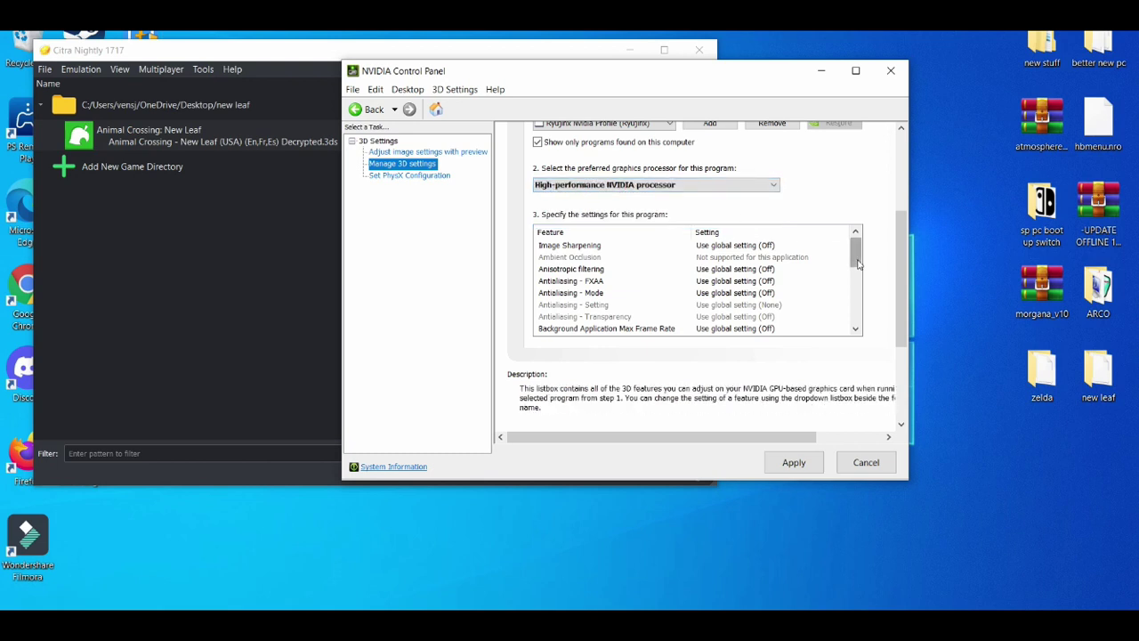
pyautogui.moveTo(859, 264); pyautogui.dragTo(897, 217)
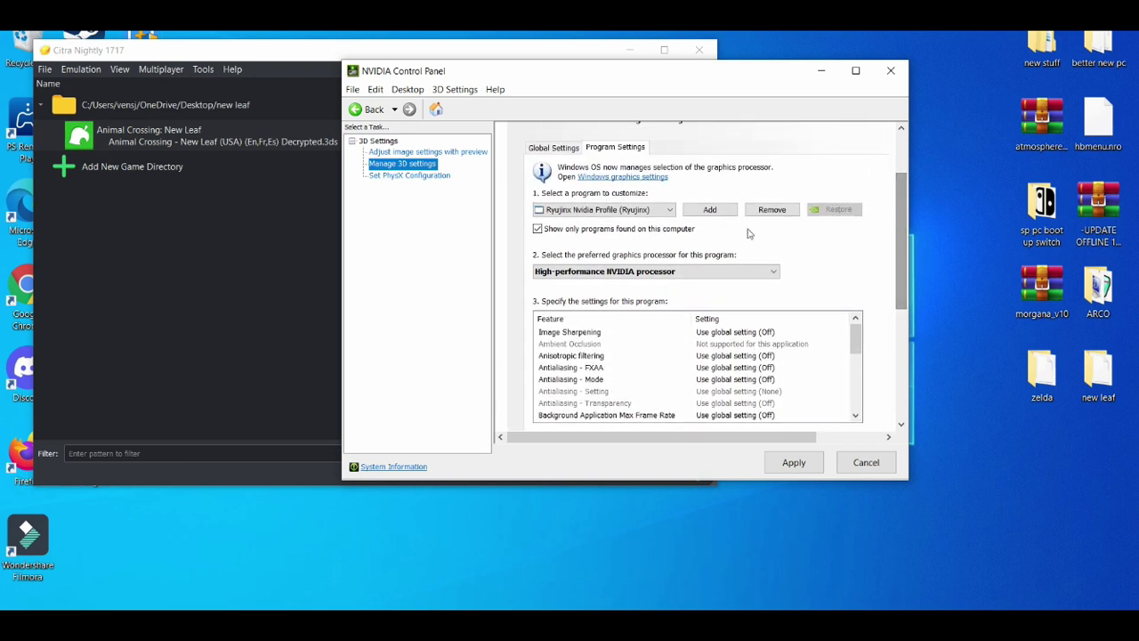
# - Add citra-qt as a customized program, apply the settings, and close NVIDIA Control Panel
pyautogui.click(699, 209)
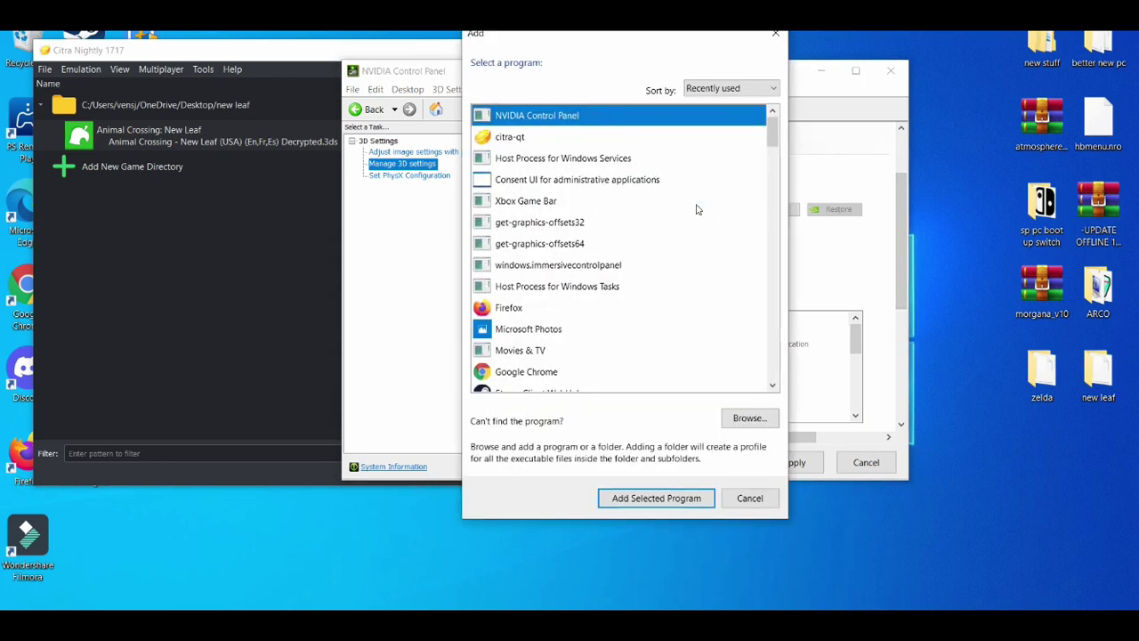
pyautogui.click(606, 142)
pyautogui.click(654, 494)
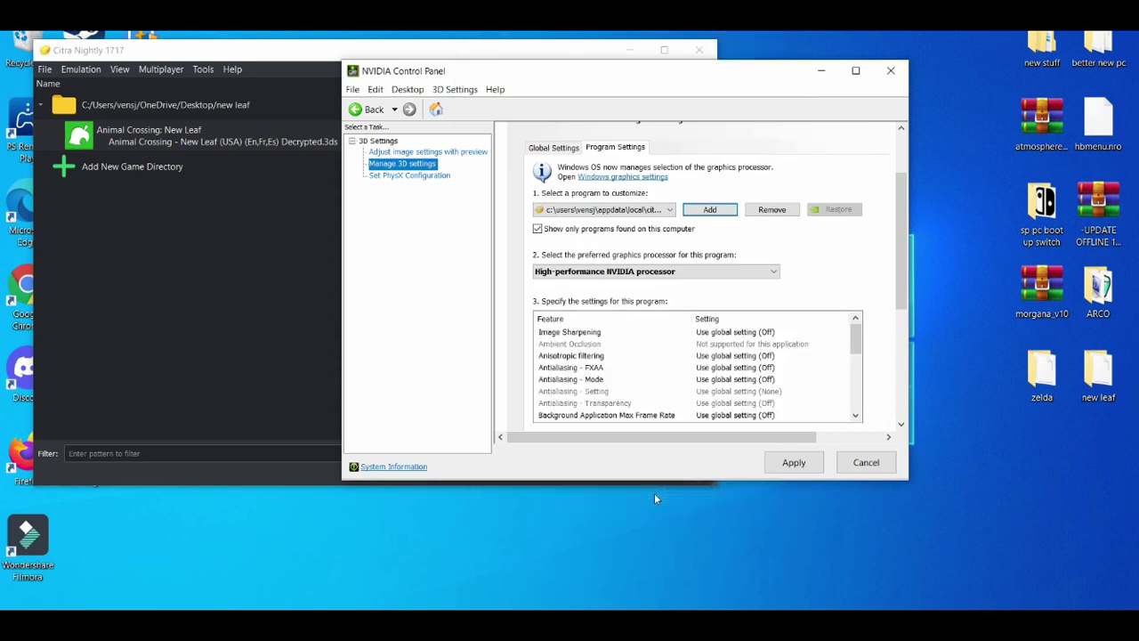
pyautogui.click(793, 465)
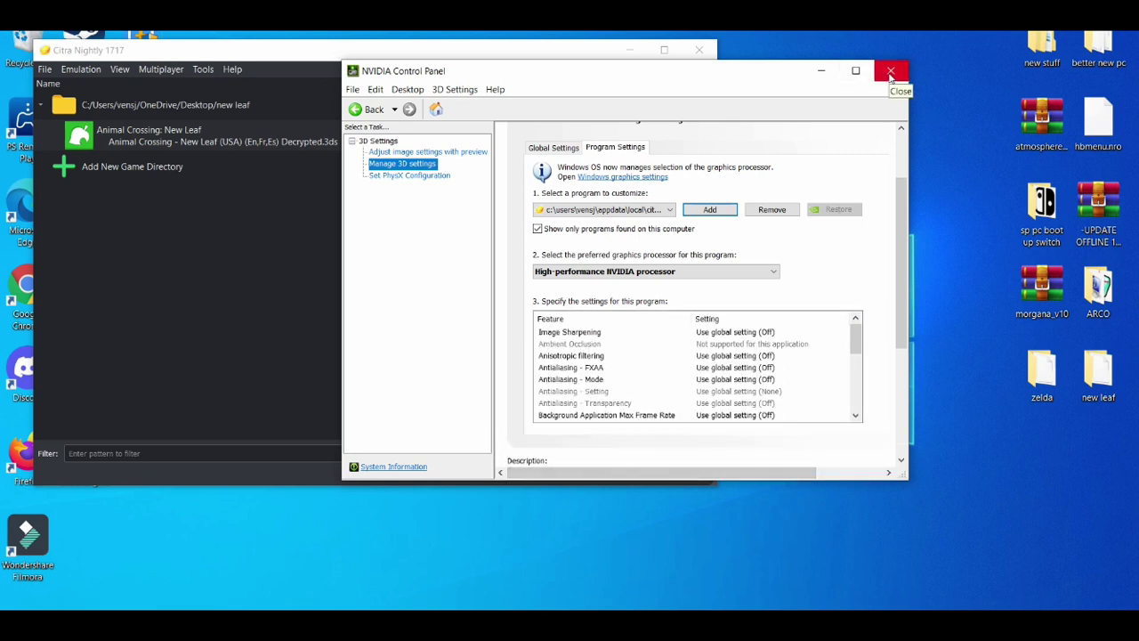
pyautogui.click(890, 71)
# - Search the Pokémon X (GLO) cheat file for 'speed', then return to its folder
pyautogui.moveTo(305, 57); pyautogui.dragTo(481, 47)
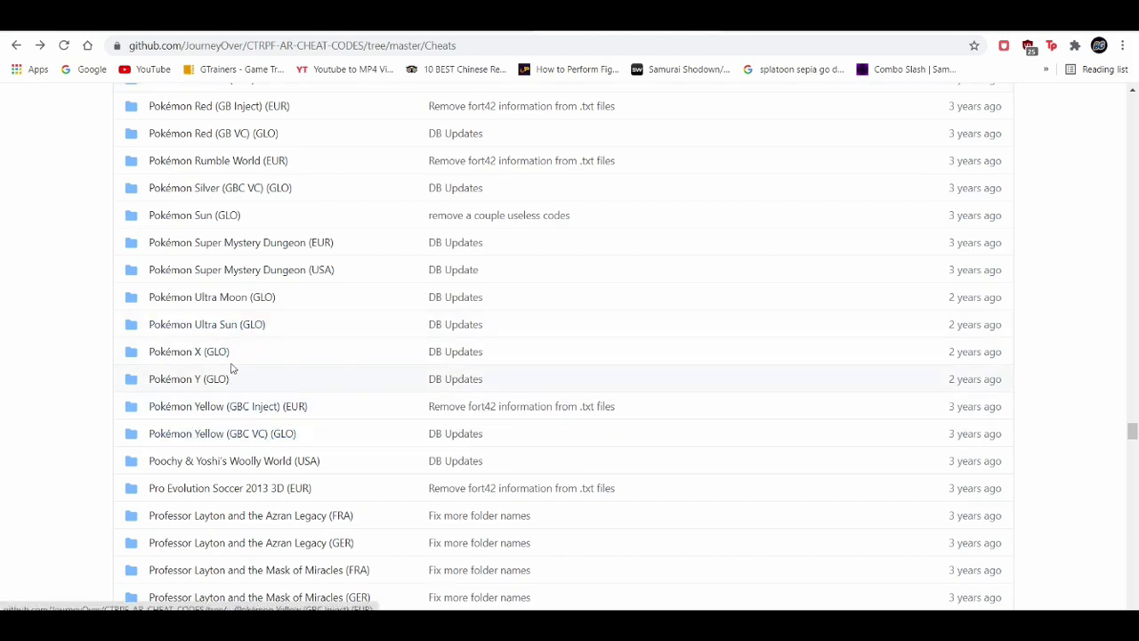
pyautogui.click(179, 350)
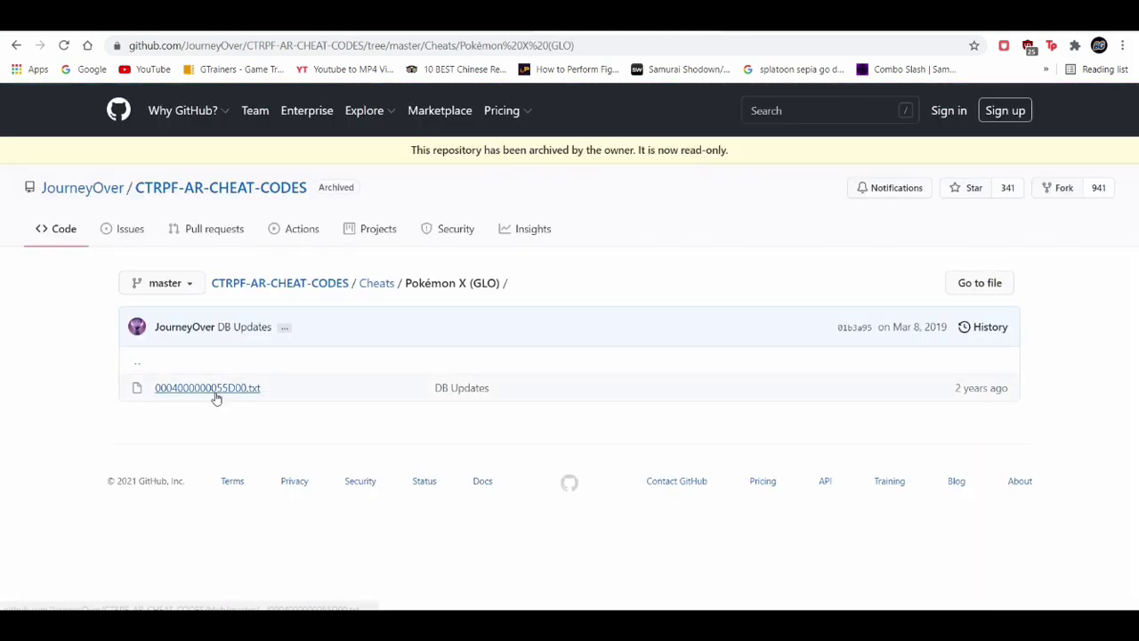
pyautogui.click(215, 396)
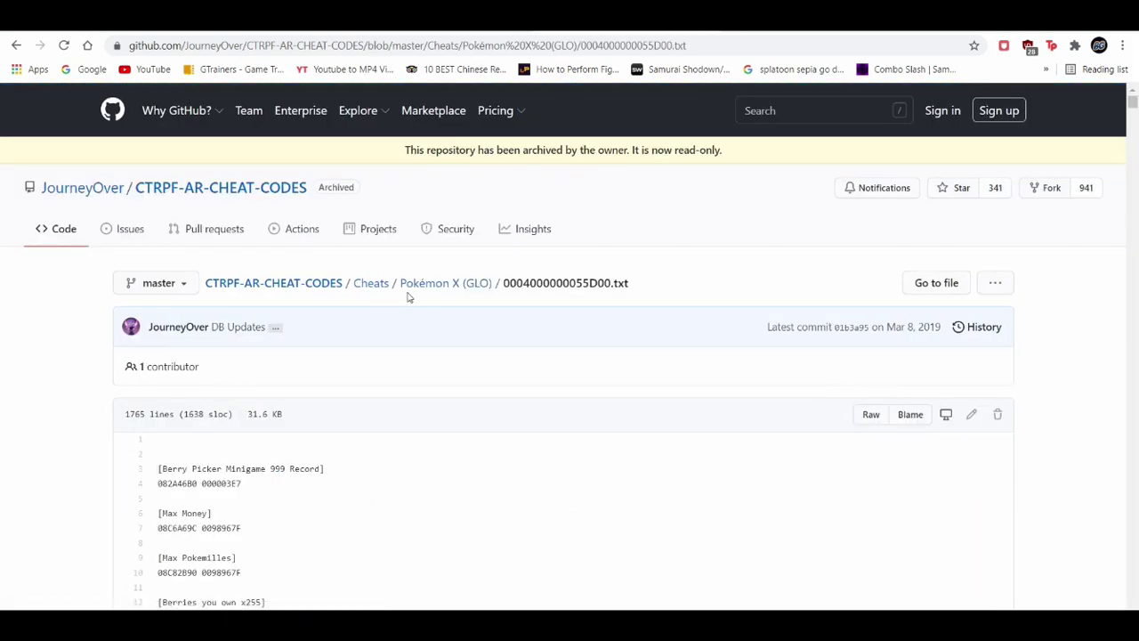
pyautogui.hotkey('ctrl', 'f')
pyautogui.write('speed')
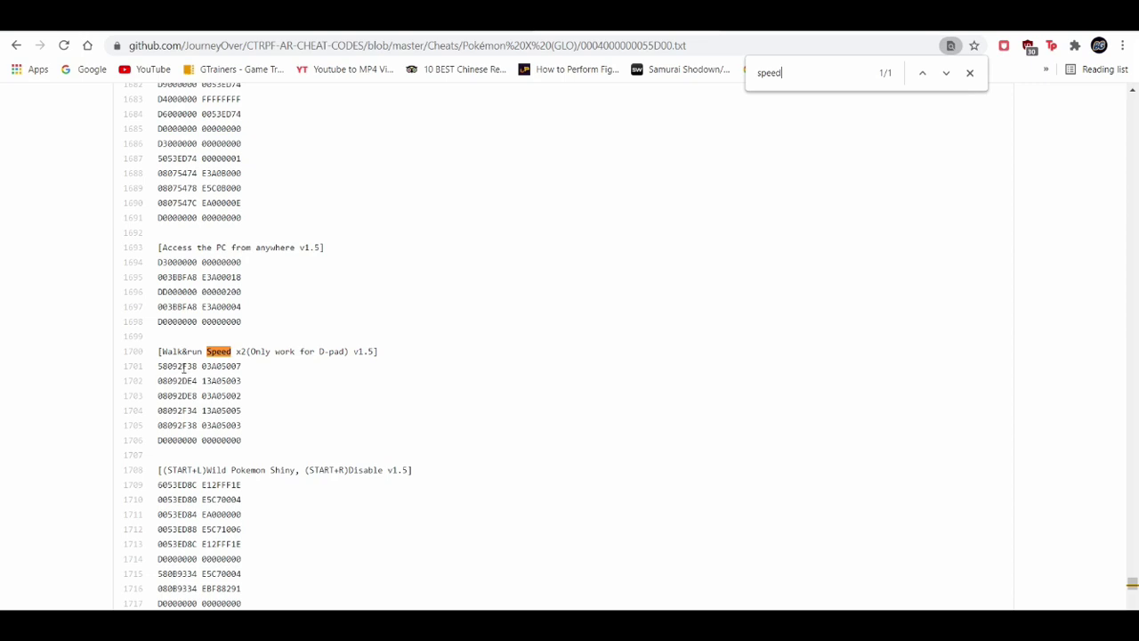
pyautogui.click(17, 45)
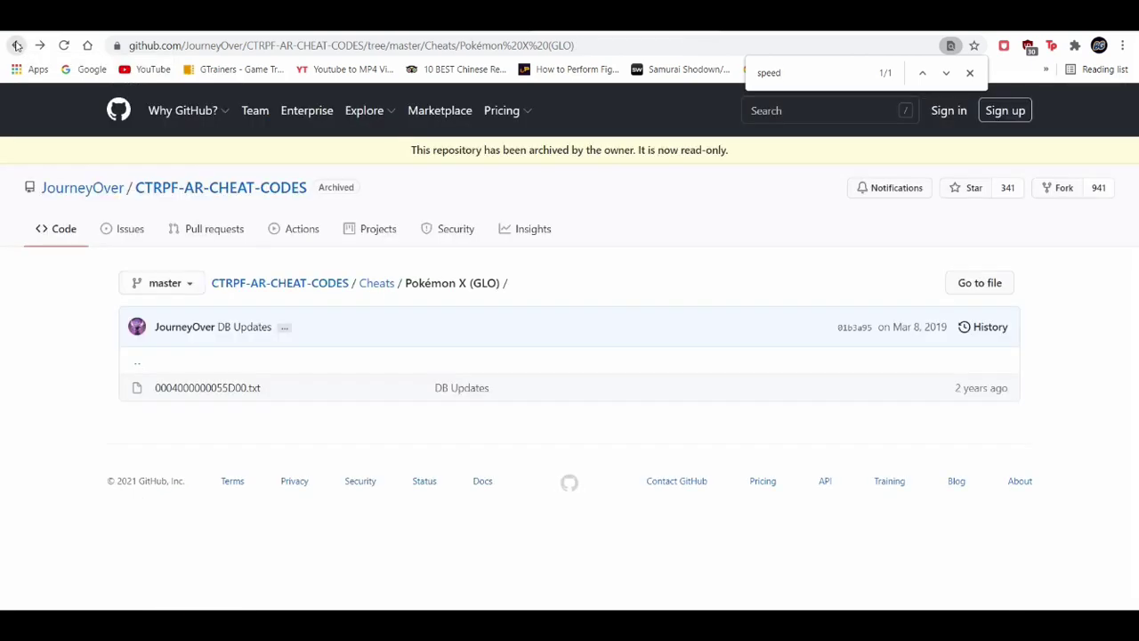
# - Find 'animal' in Cheats and open the Animal Crossing - New Leaf (EUR) file 0004000000086400.txt
pyautogui.click(17, 45)
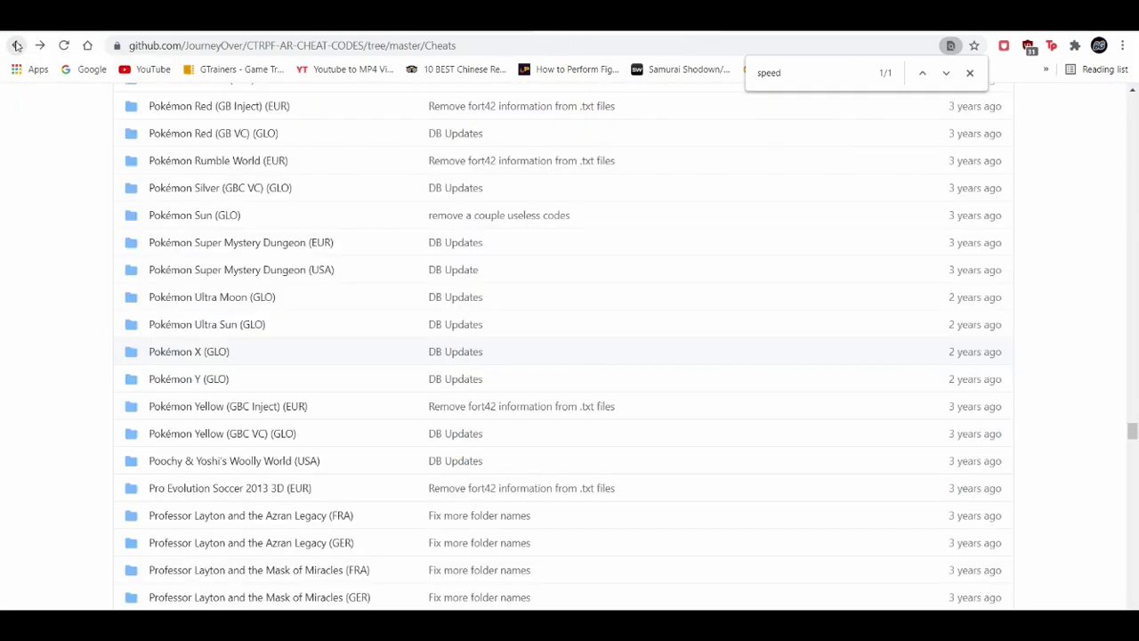
pyautogui.press('BackSpace')
pyautogui.press('BackSpace')
pyautogui.press('BackSpace')
pyautogui.press('BackSpace')
pyautogui.press('BackSpace')
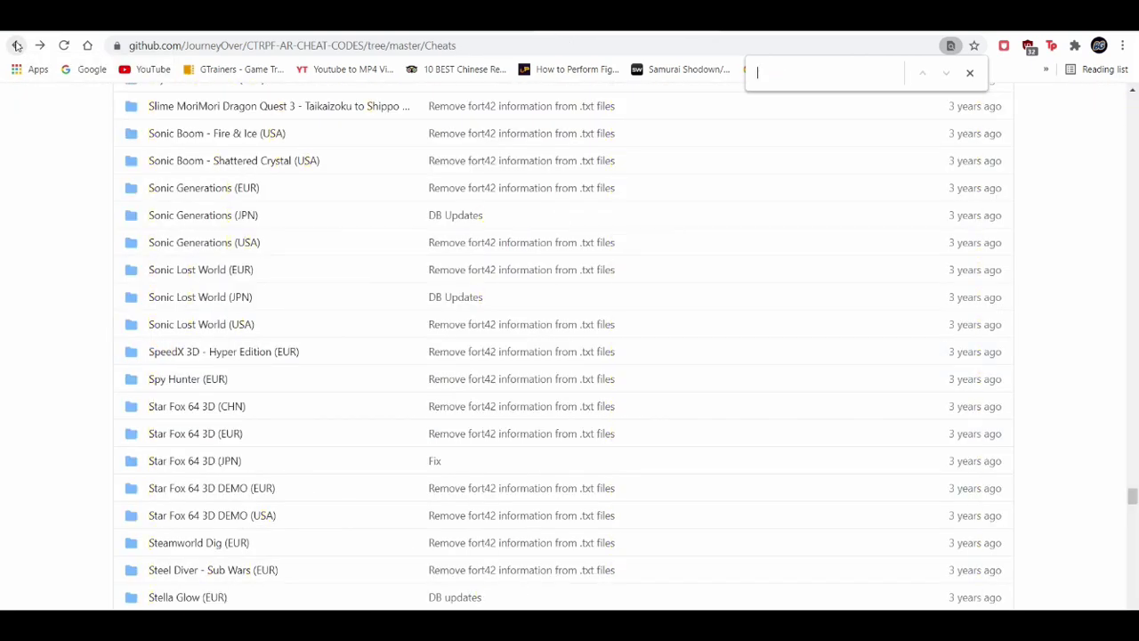
pyautogui.write('animal')
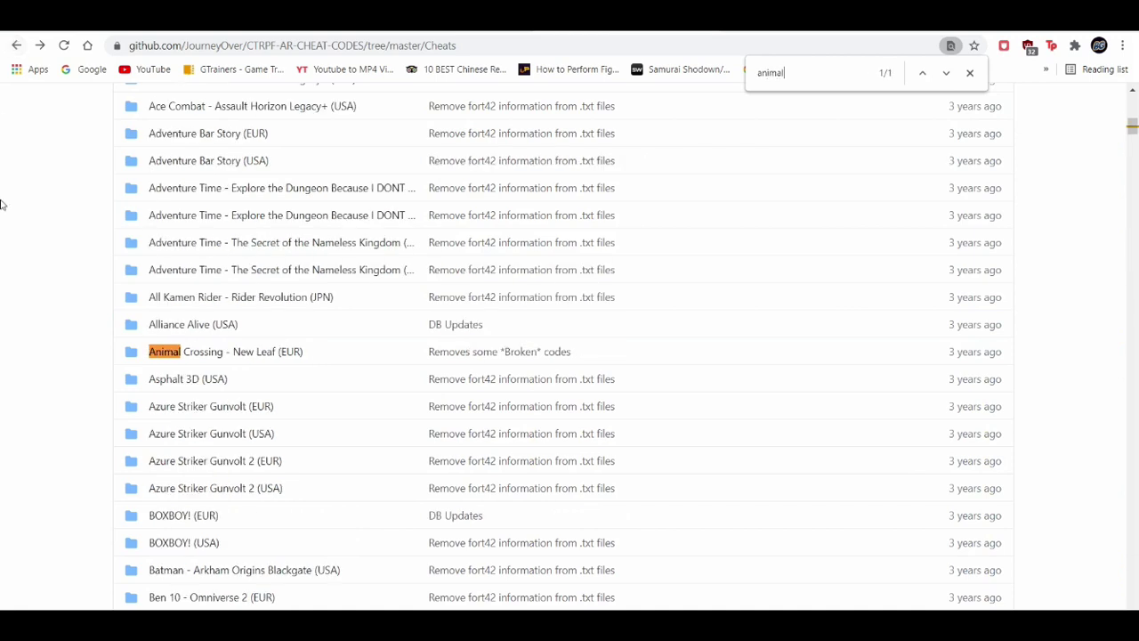
pyautogui.click(258, 356)
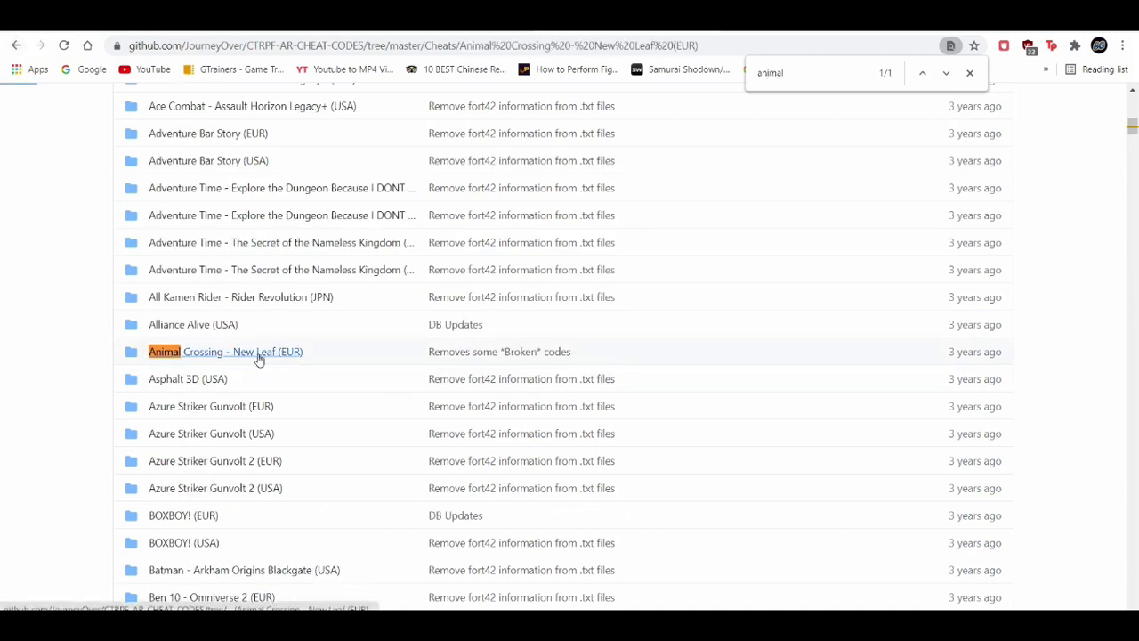
pyautogui.click(246, 389)
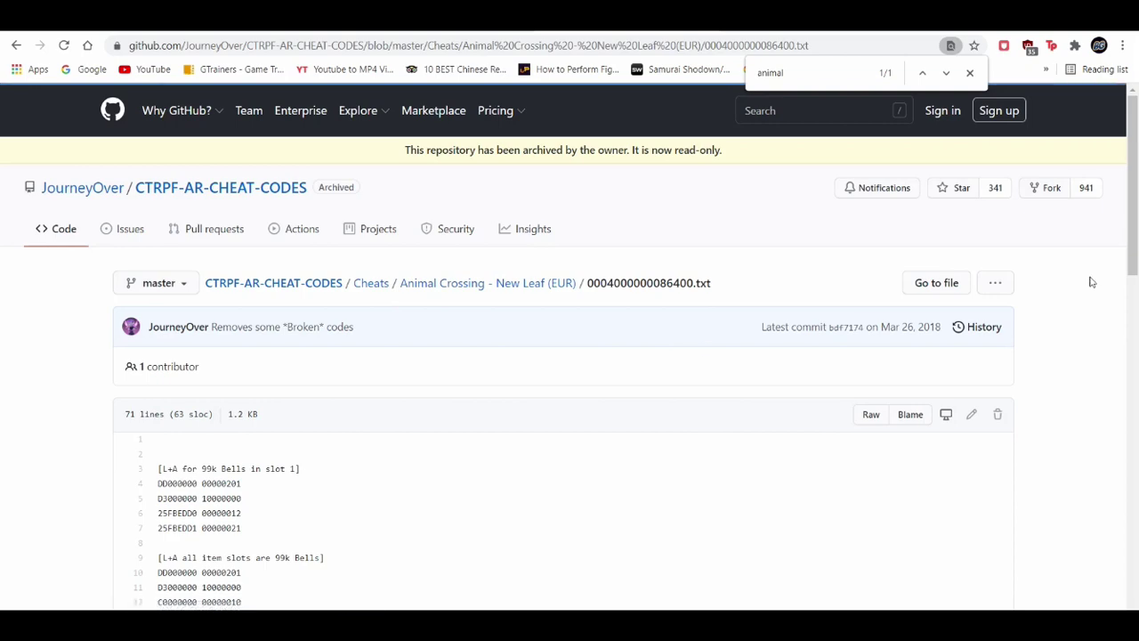
# - Select and copy the three Speed Hack code lines
pyautogui.moveTo(1132, 258); pyautogui.dragTo(1123, 605)
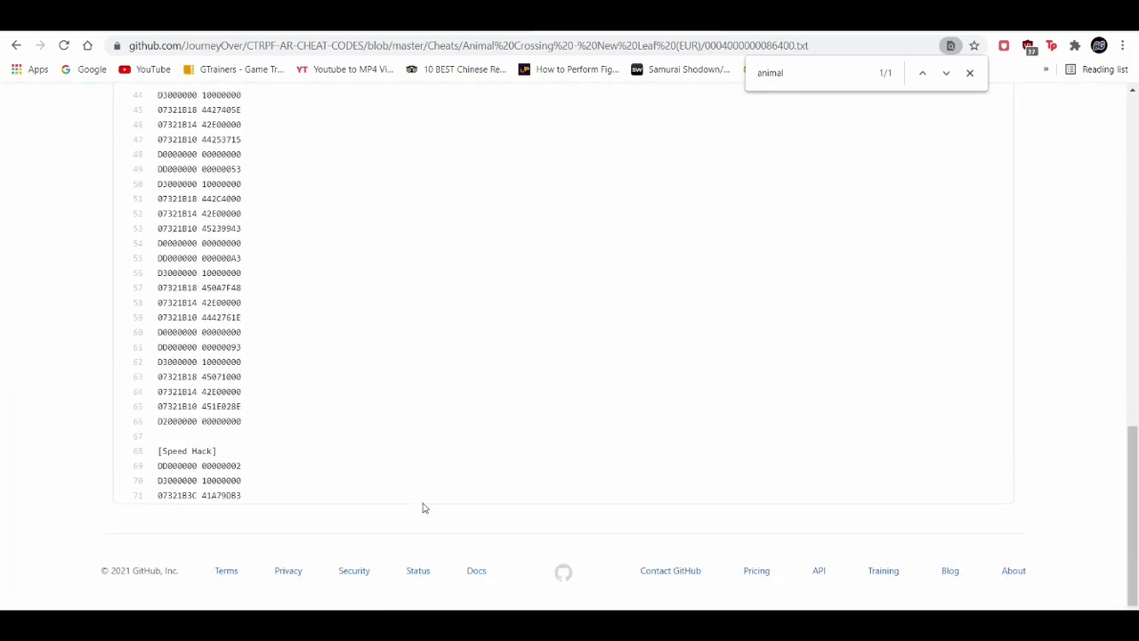
pyautogui.moveTo(242, 496); pyautogui.dragTo(160, 468)
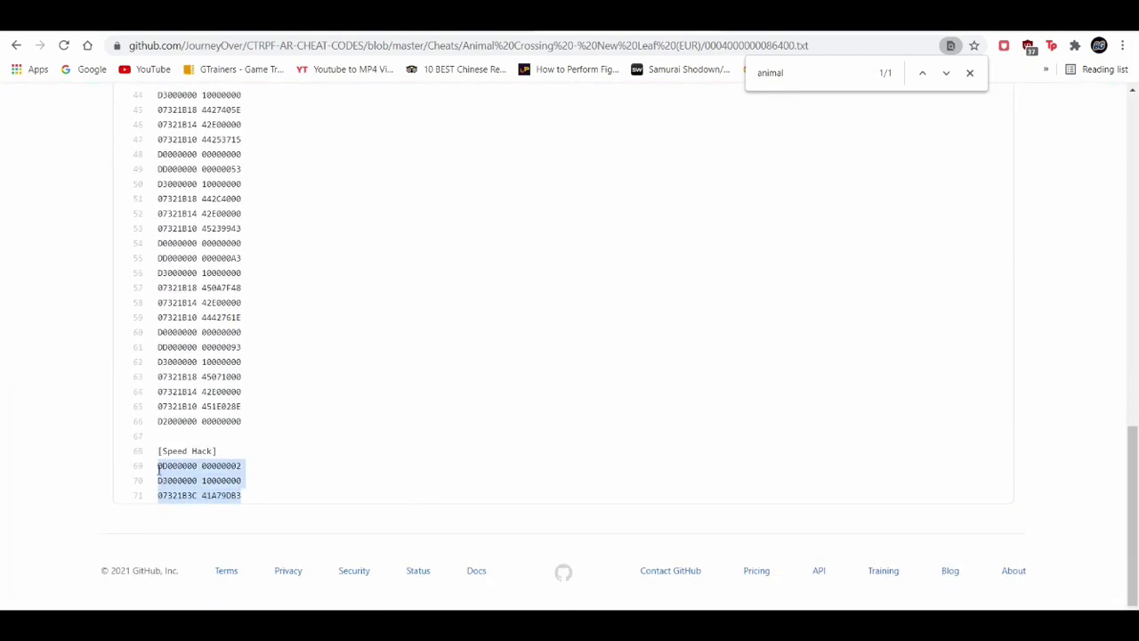
pyautogui.rightClick(168, 468)
pyautogui.click(200, 477)
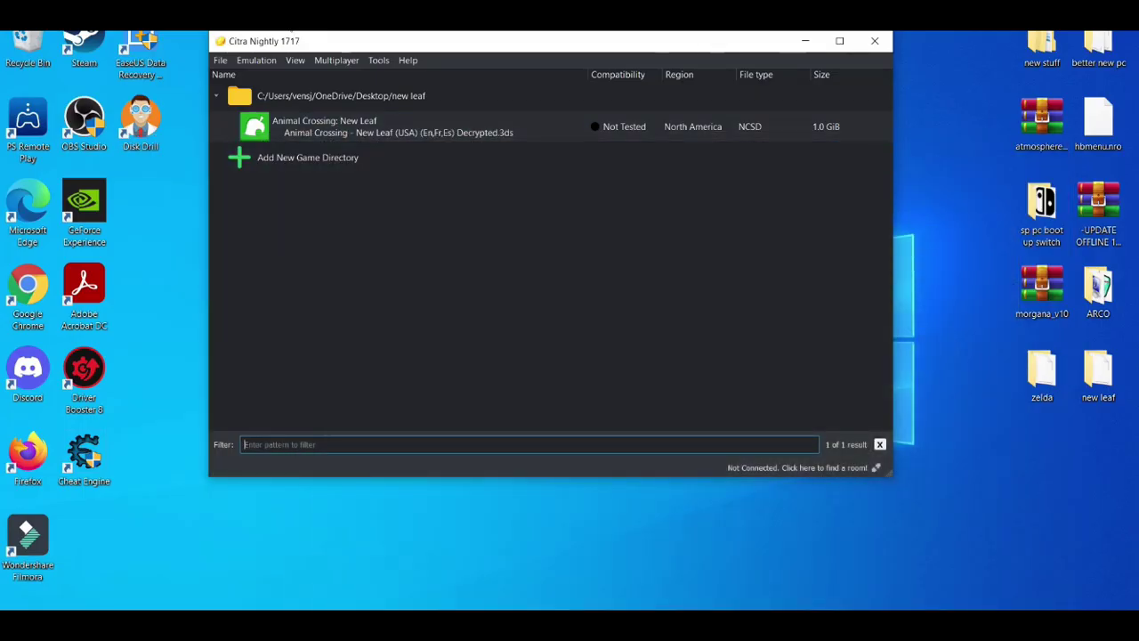
pyautogui.click(256, 59)
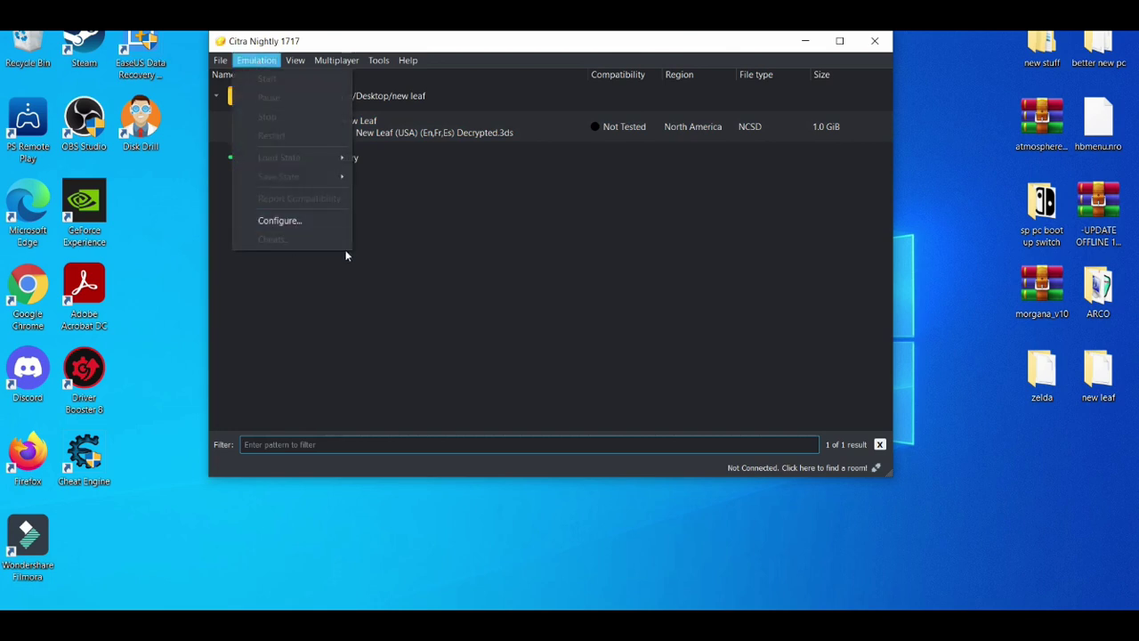
pyautogui.click(534, 267)
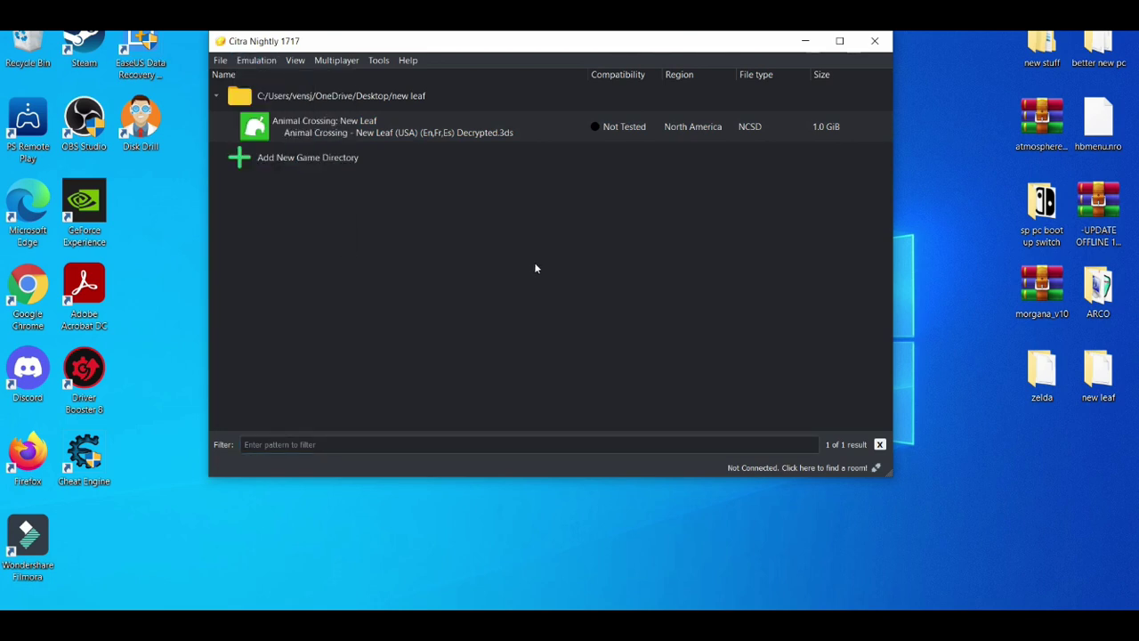